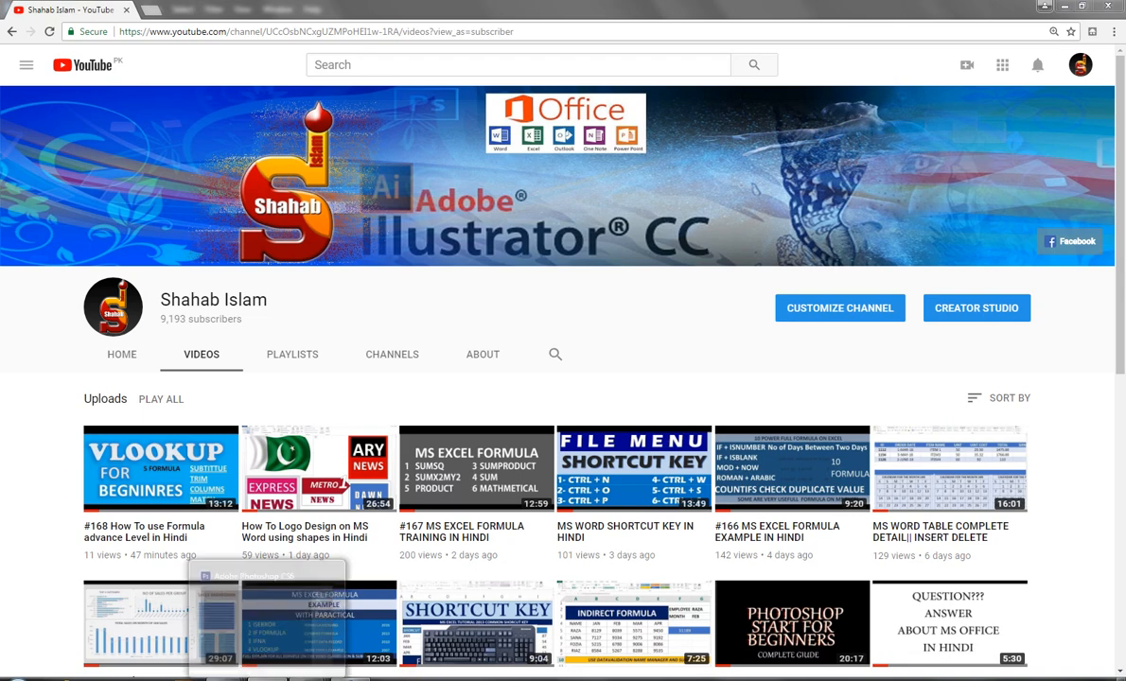
Switch from the YouTube channel page to Adobe Photoshop CS6
left_click(266, 678)
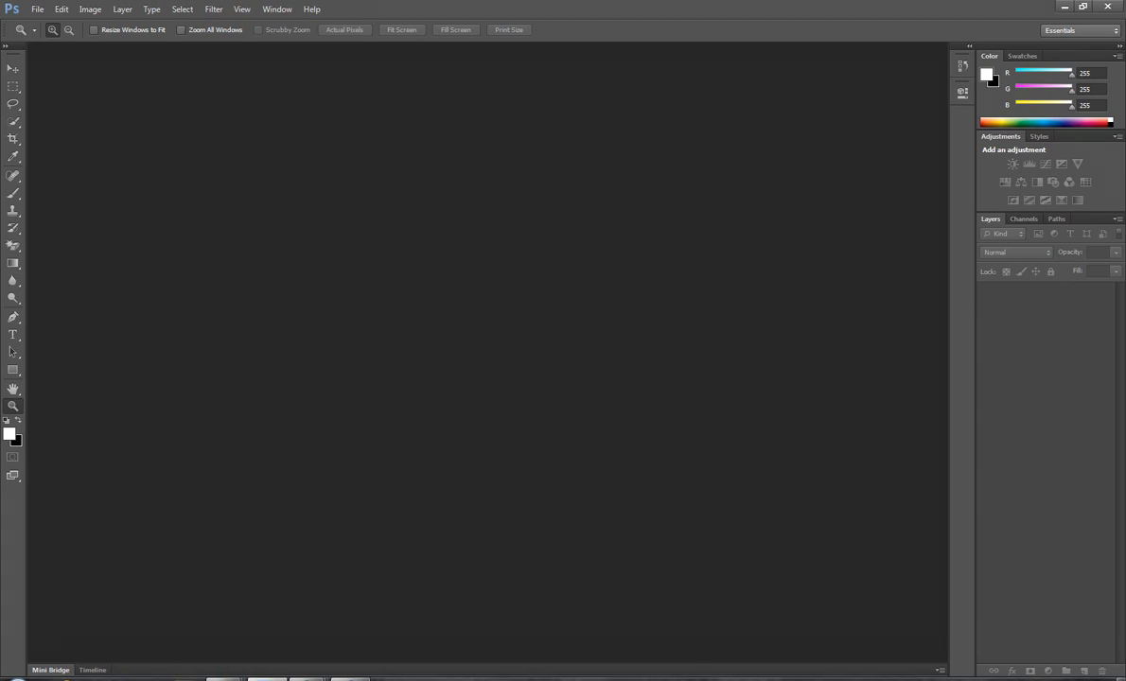
mouse_move(259, 670)
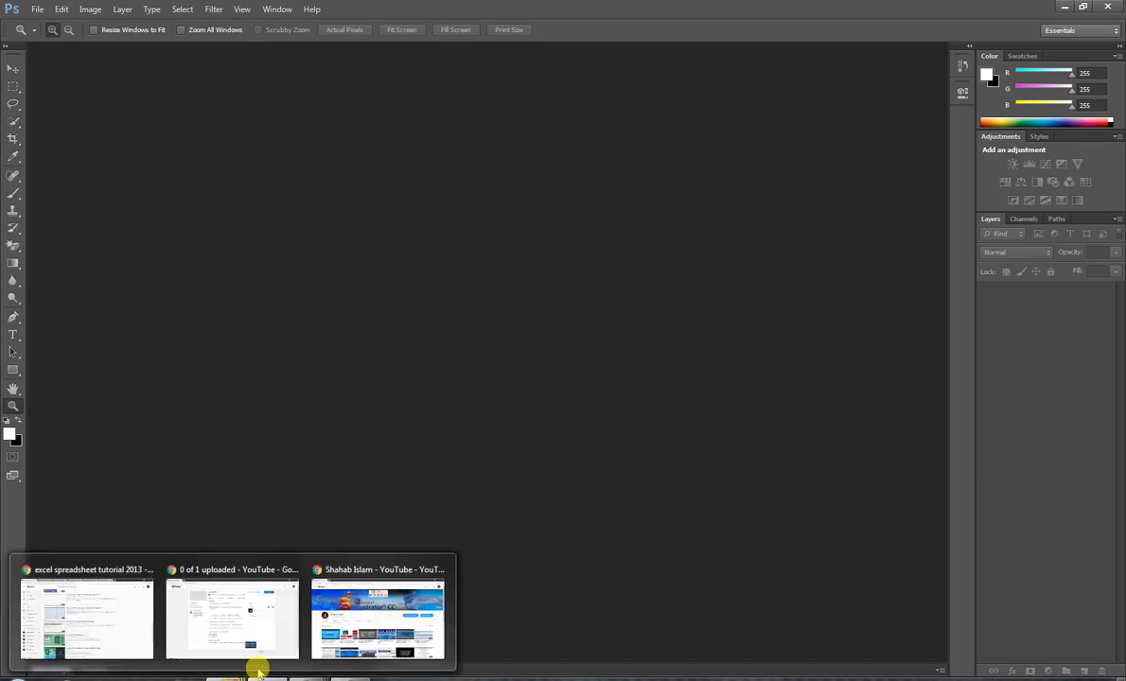
left_click(349, 579)
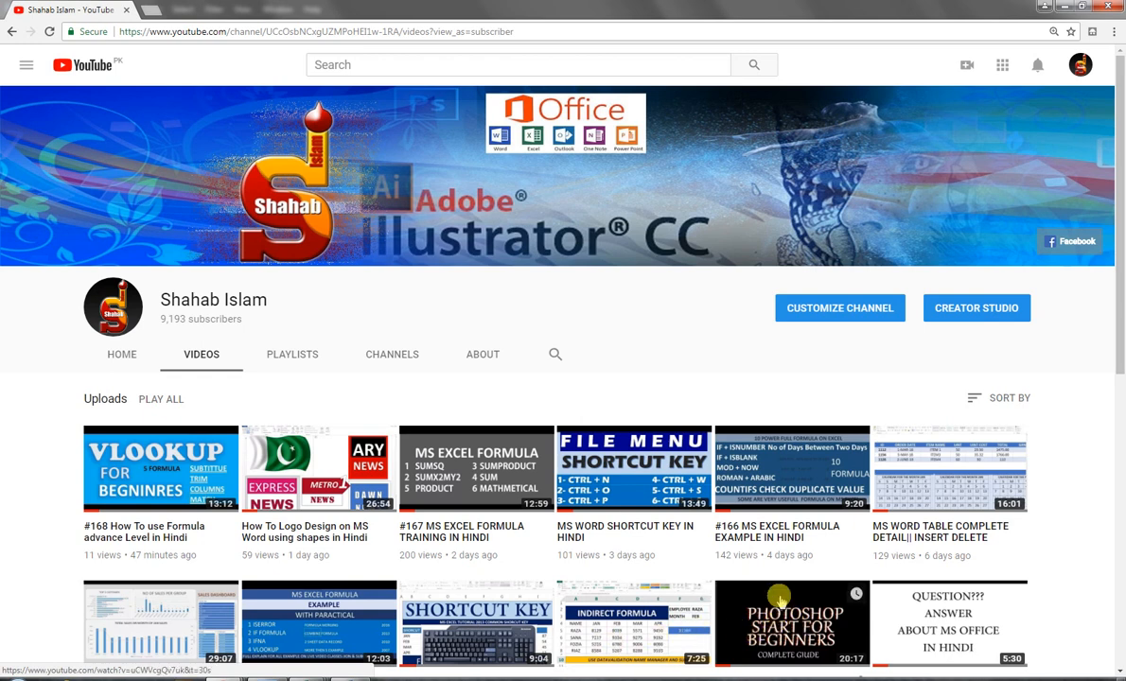
left_click(236, 673)
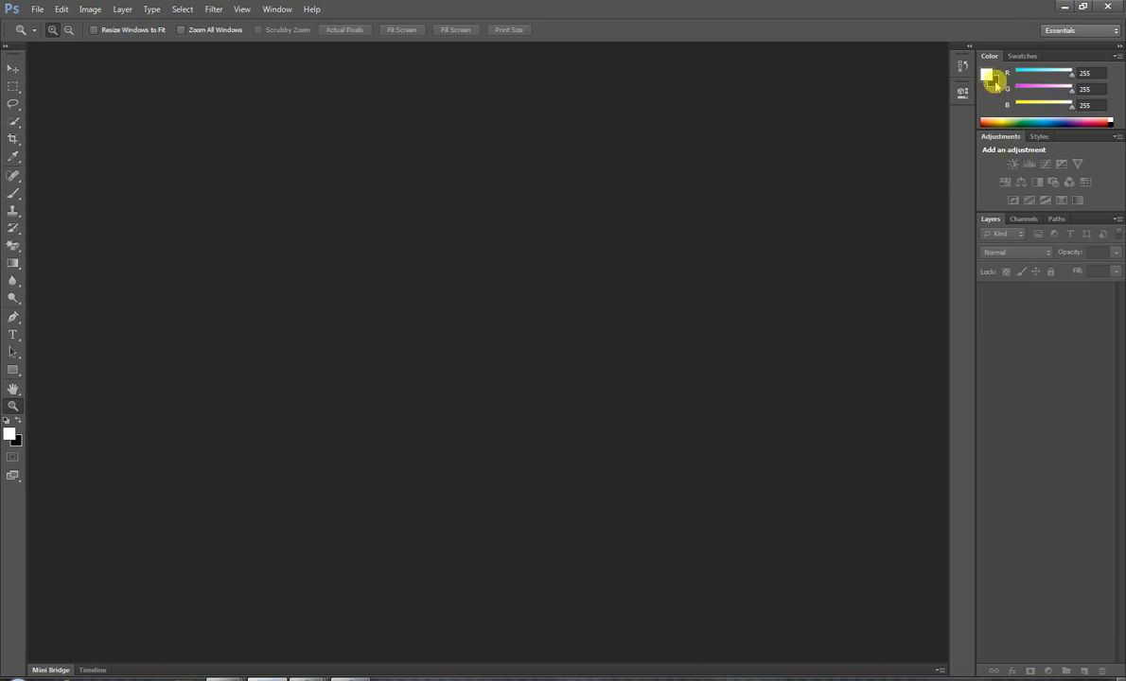
left_click(1114, 55)
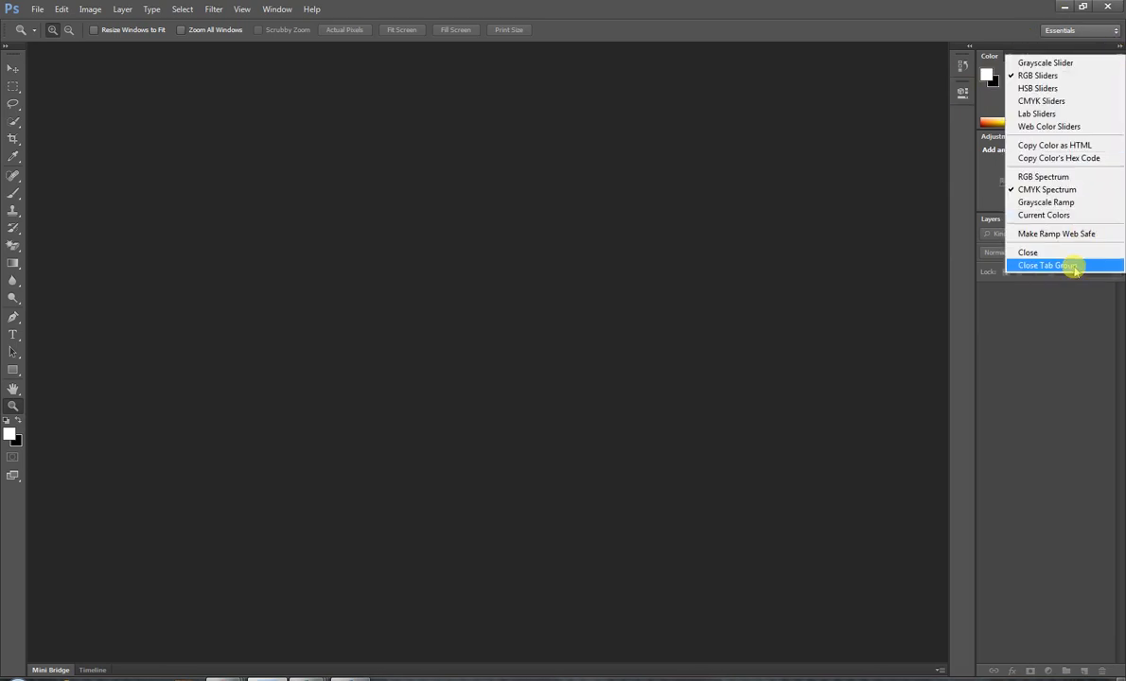
left_click(1072, 375)
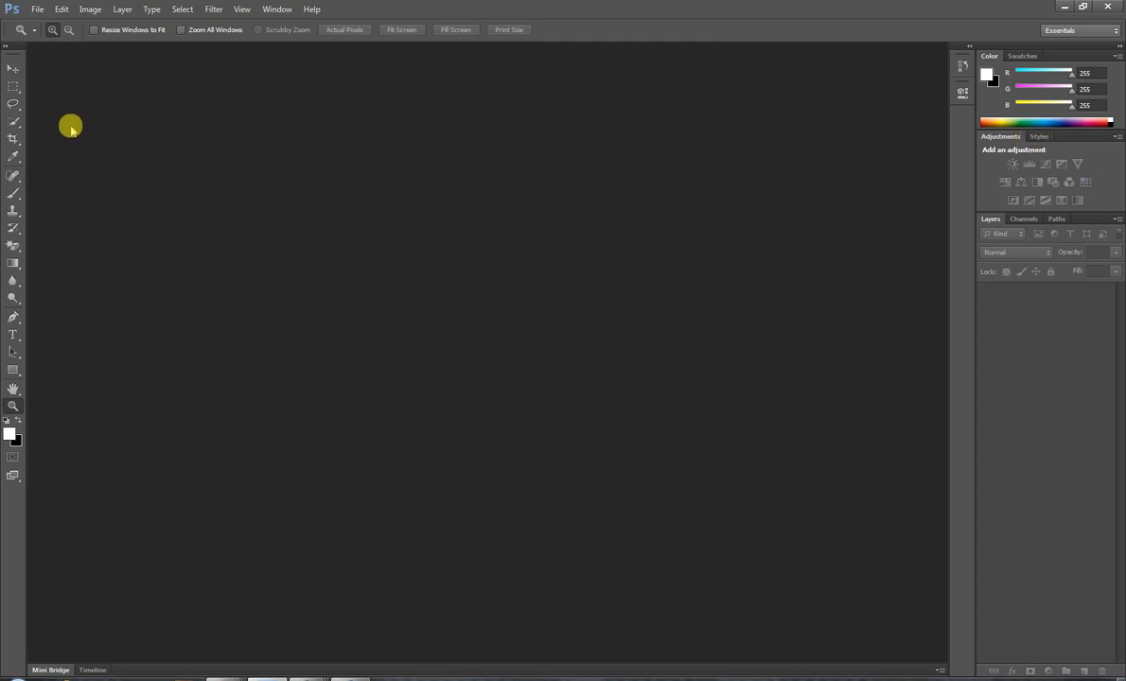
Create a new 800 x 600 pixel RGB document with a resolution of 100 pixels/inch and a white background
left_click(36, 8)
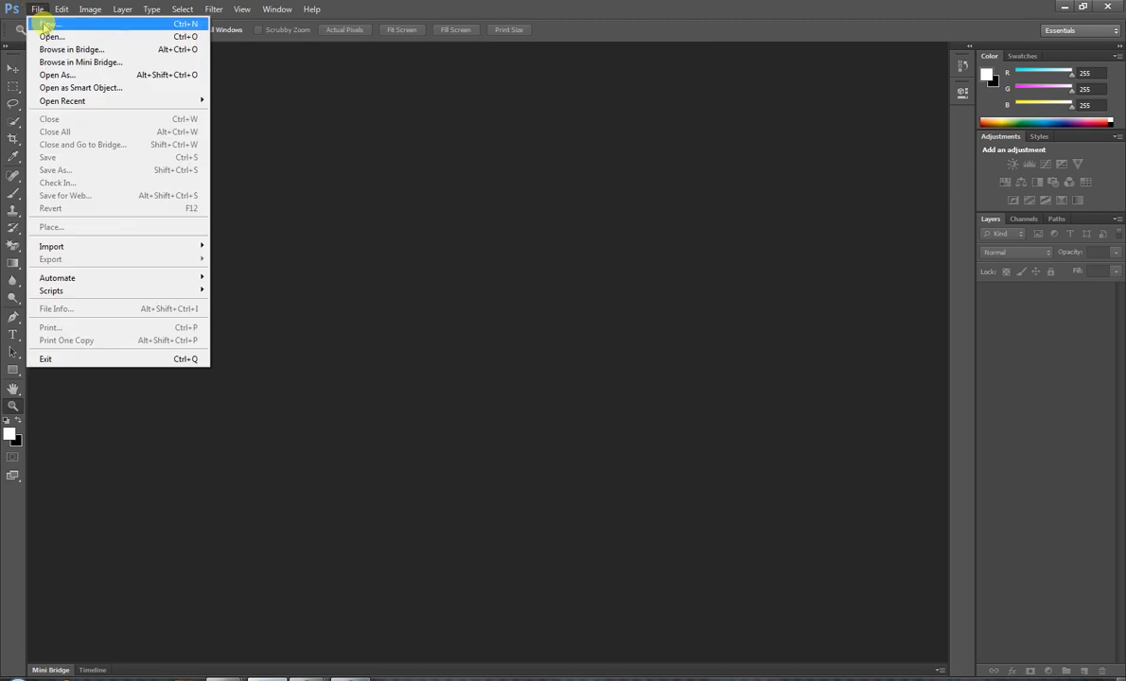
left_click(45, 24)
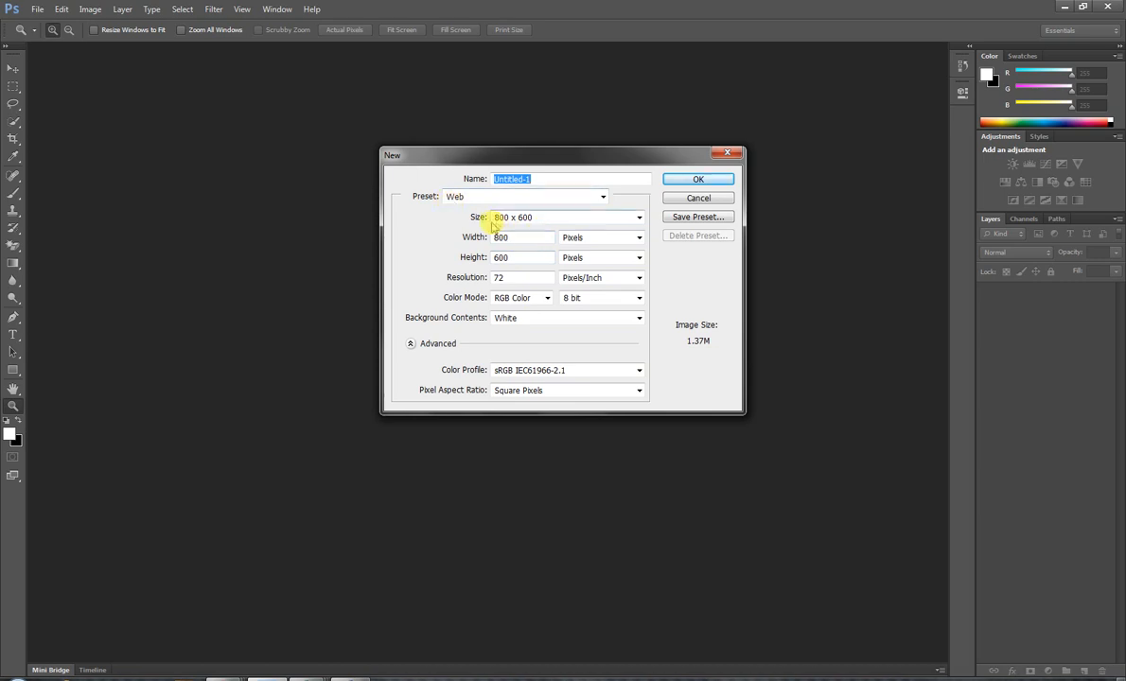
left_click(639, 217)
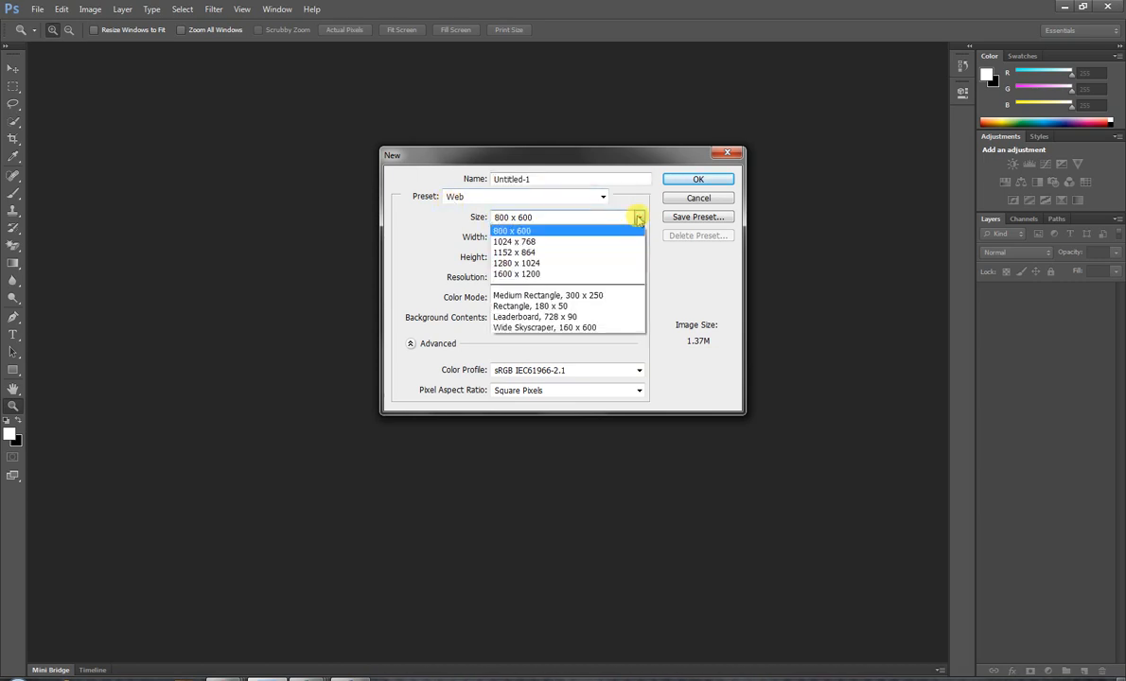
left_click(668, 268)
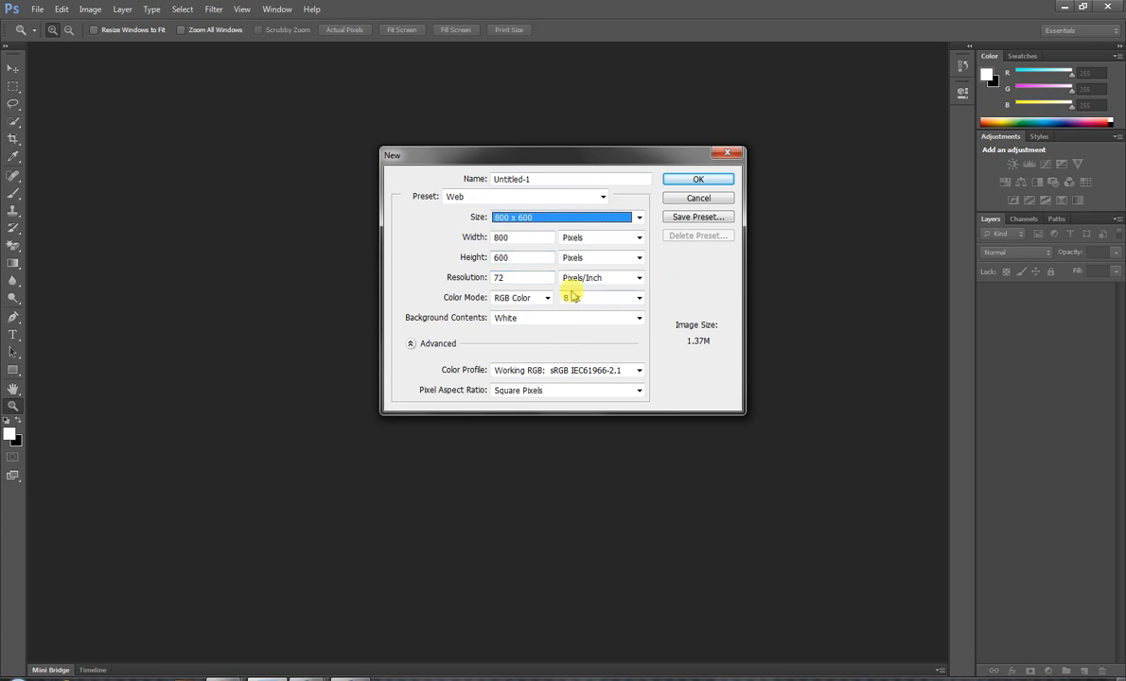
double_click(509, 277)
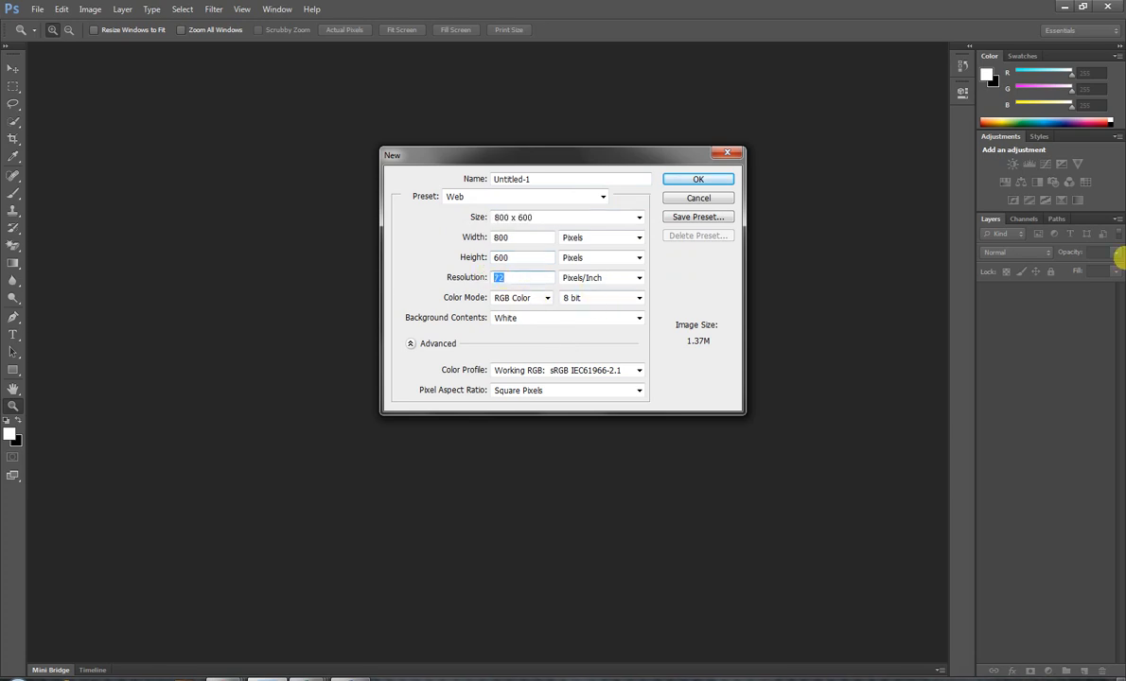
type("100")
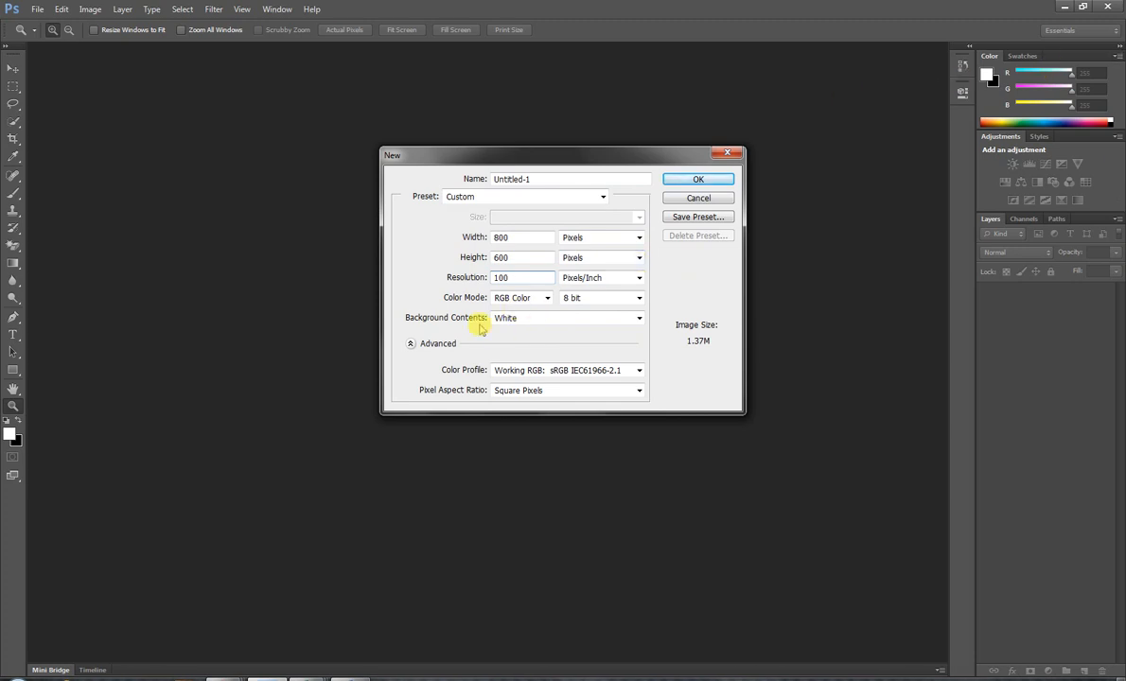
left_click(710, 178)
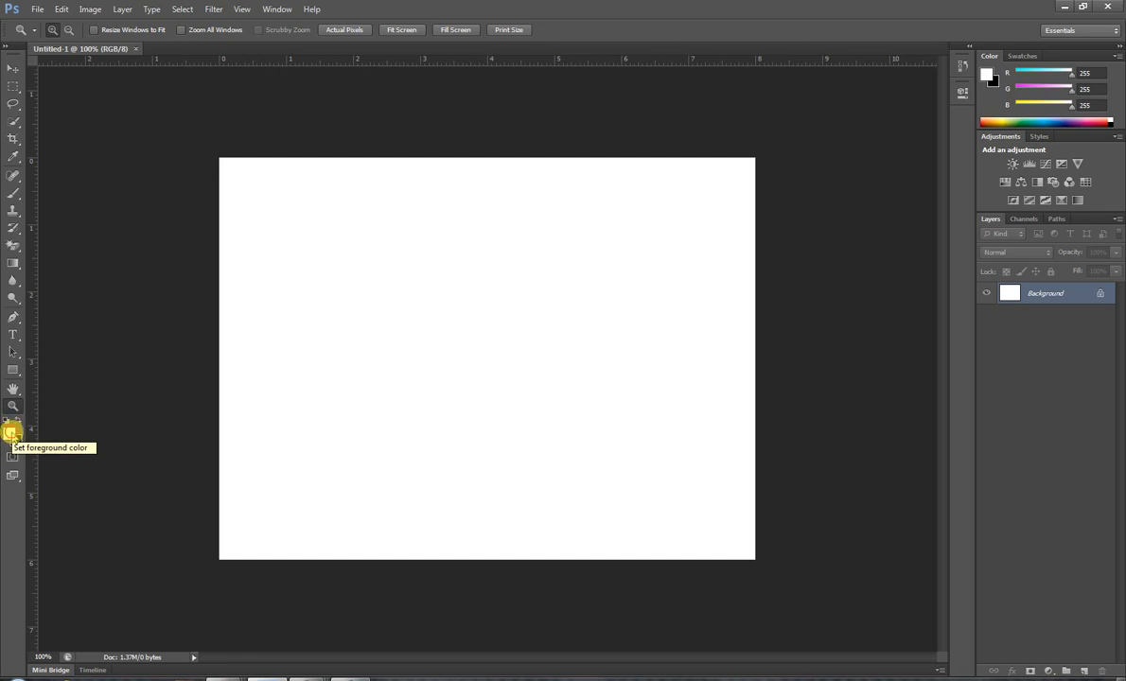
Set the foreground color to pure red (ff0000)
left_click(11, 436)
left_click(339, 77)
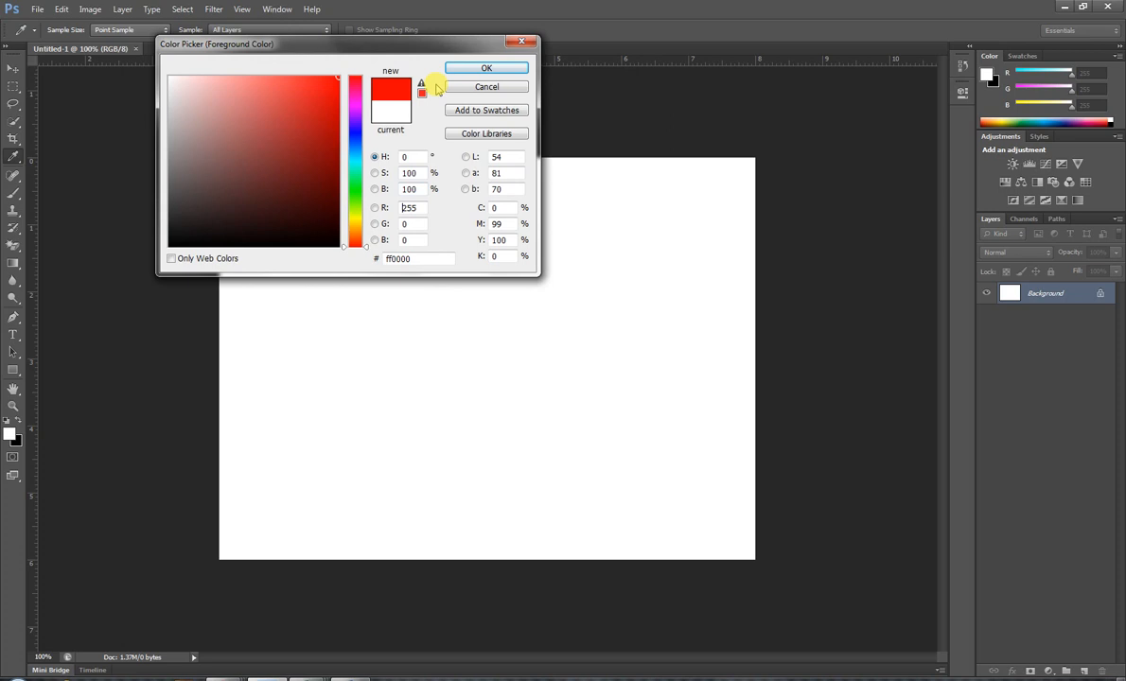
left_click(481, 69)
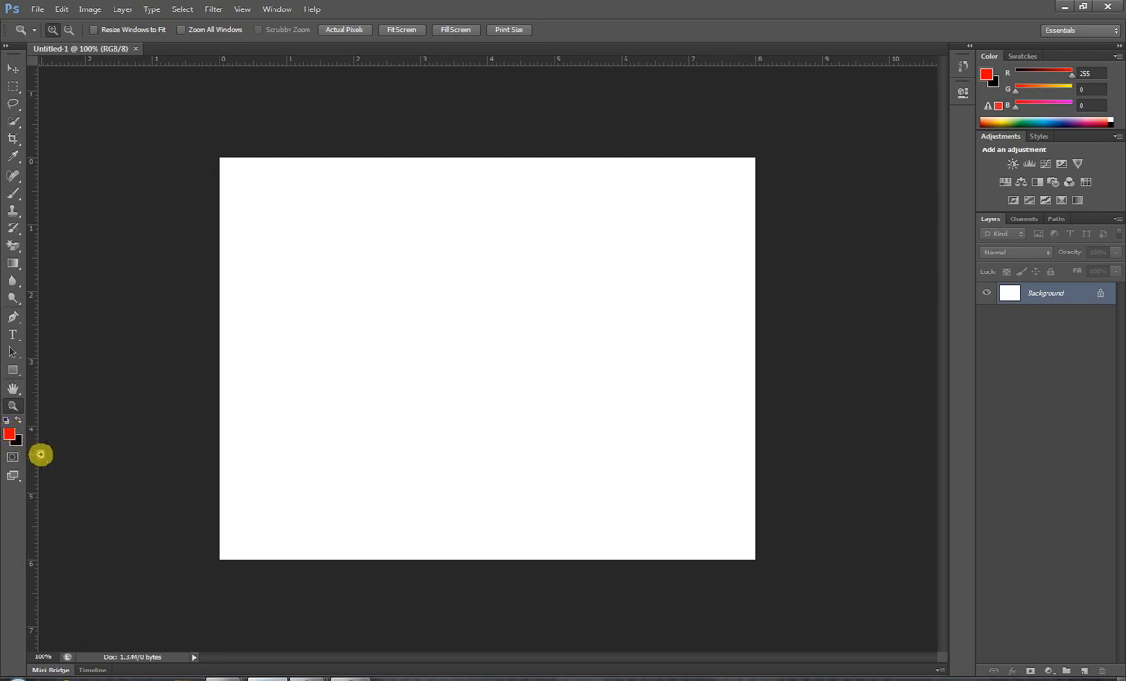
Reset the foreground and background colors to their defaults and fill the Background layer with the black foreground color
key("d")
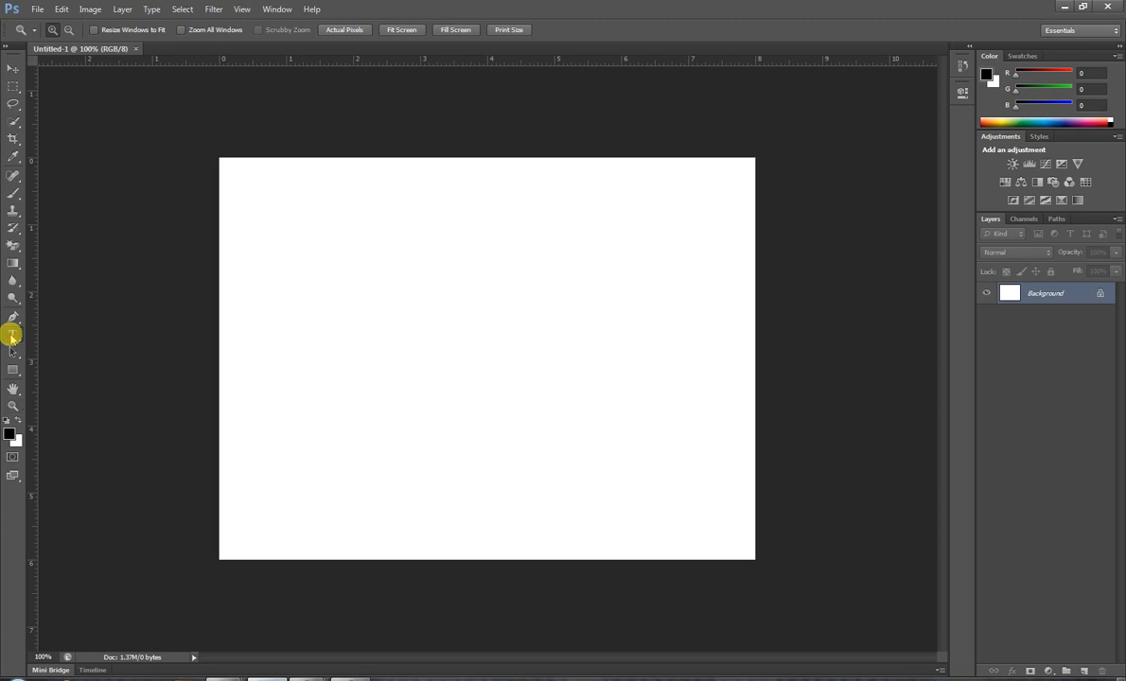
left_click(11, 332)
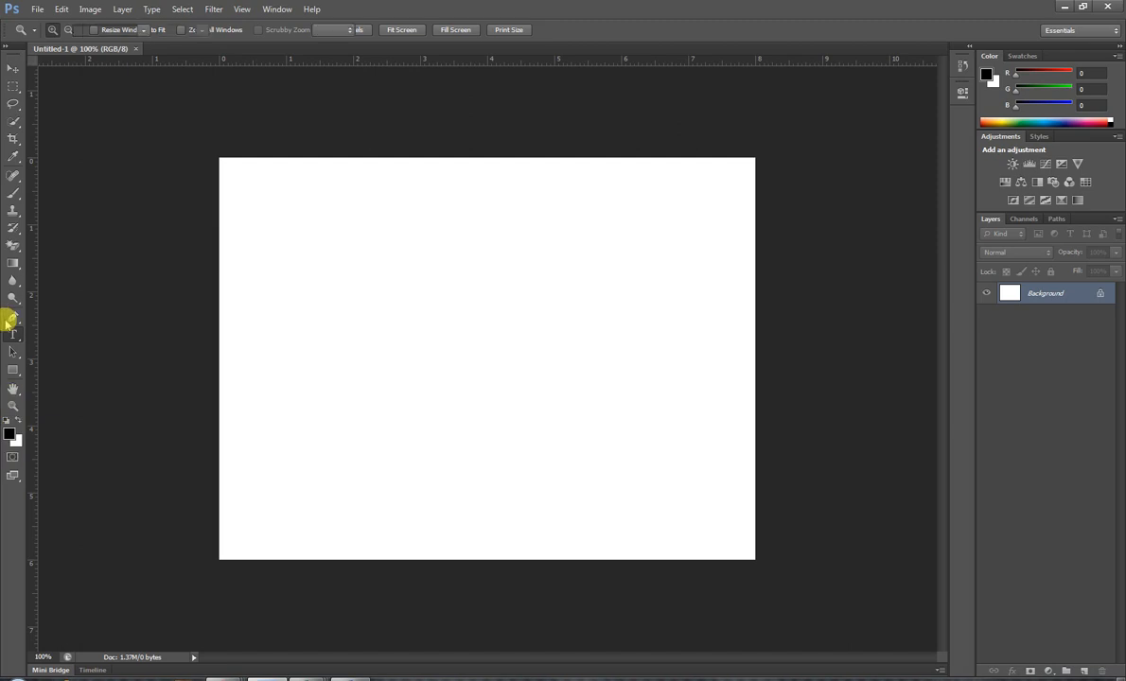
left_click(15, 337)
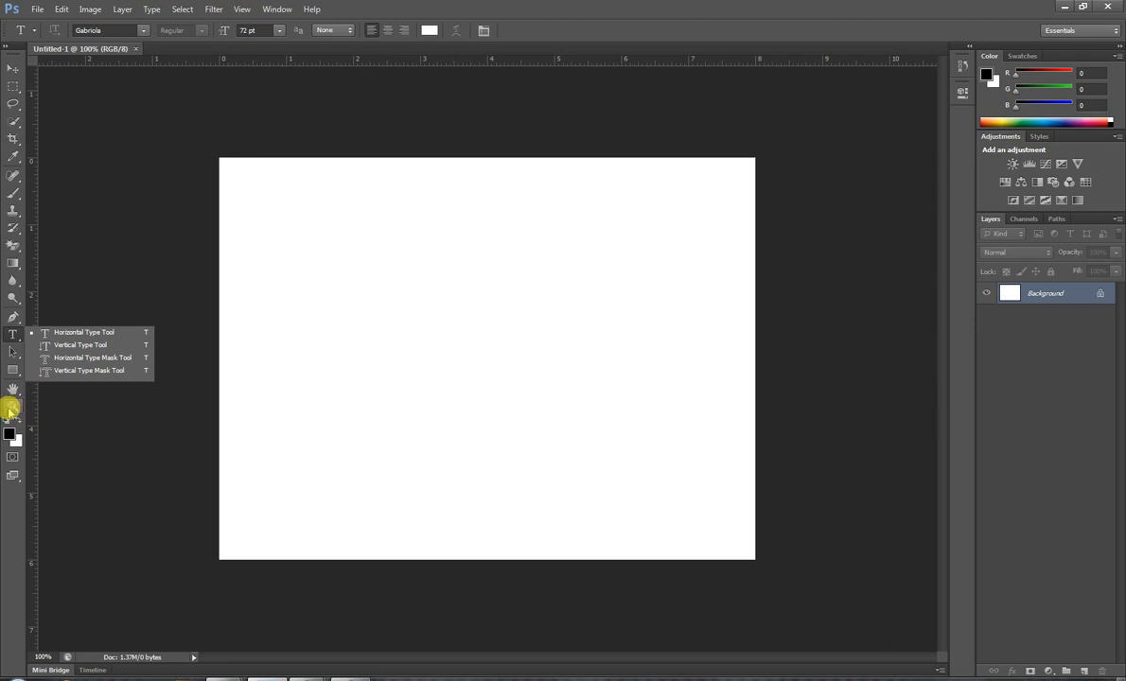
left_click(13, 86)
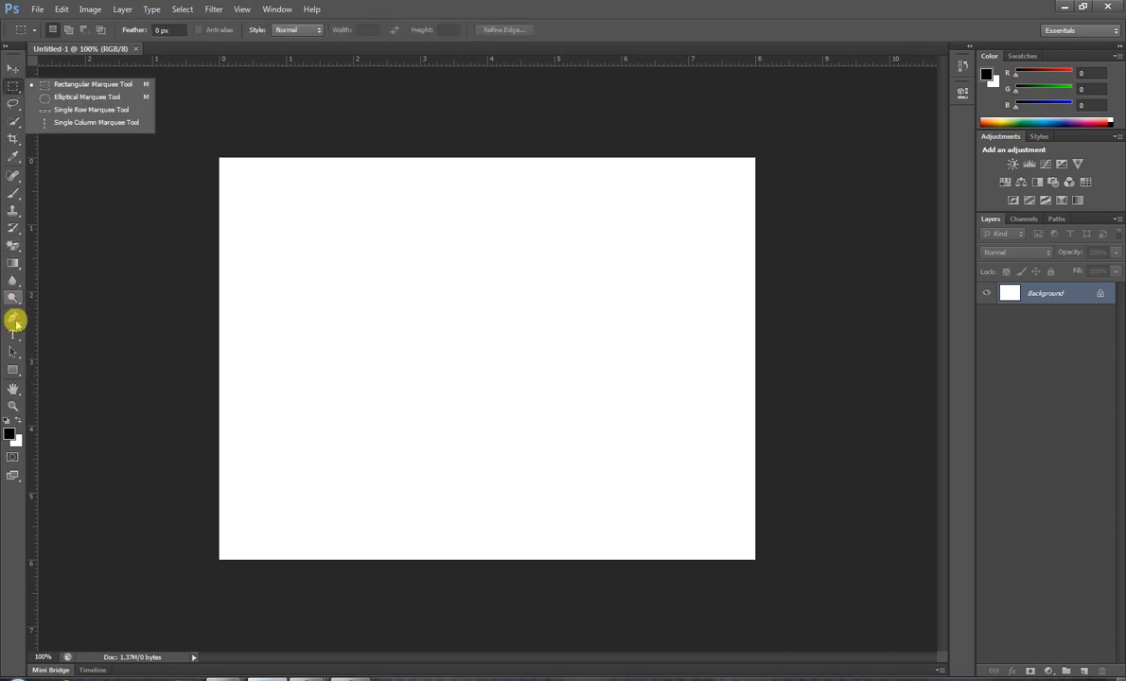
left_click(13, 338)
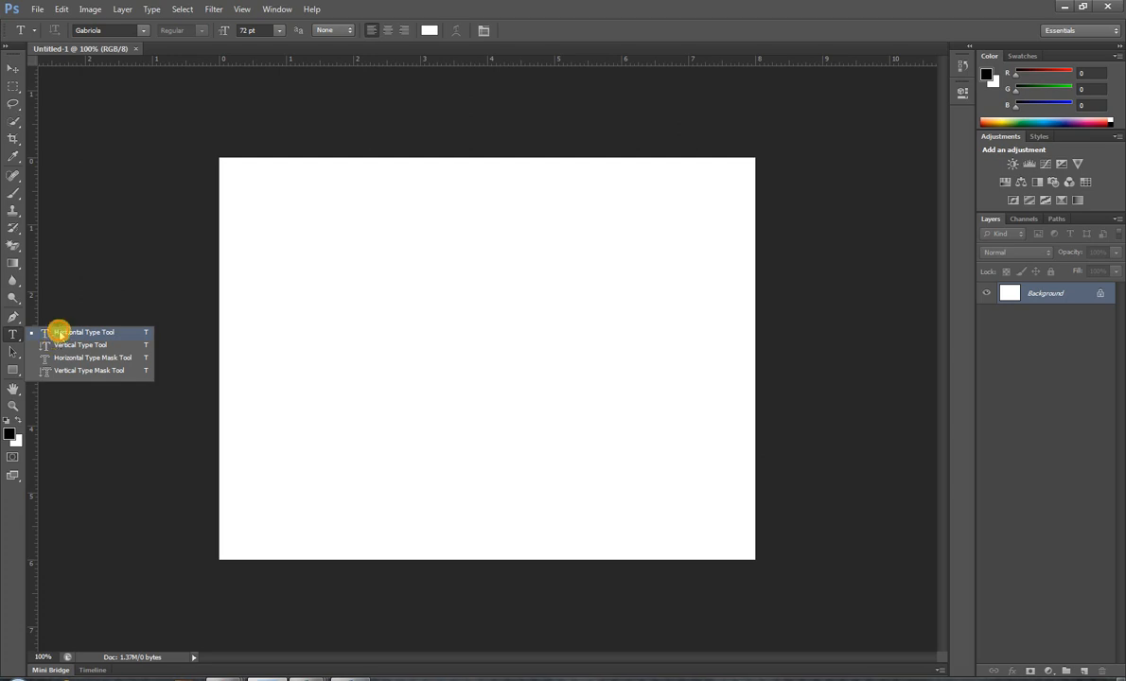
left_click(56, 334)
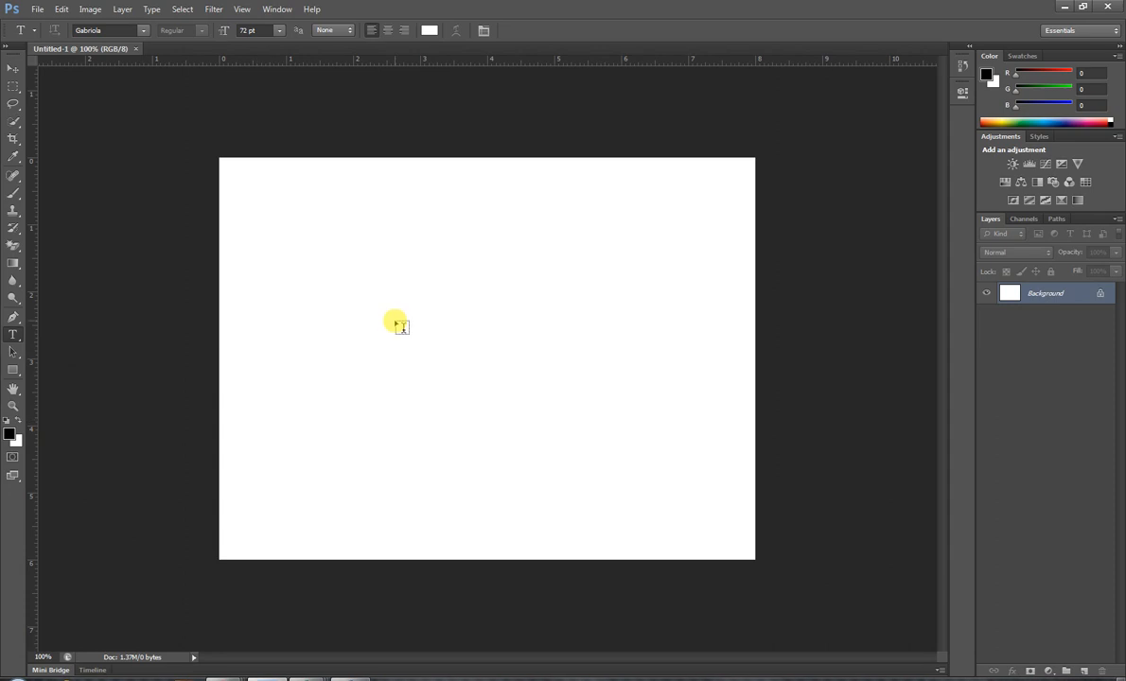
key("alt+BackSpace")
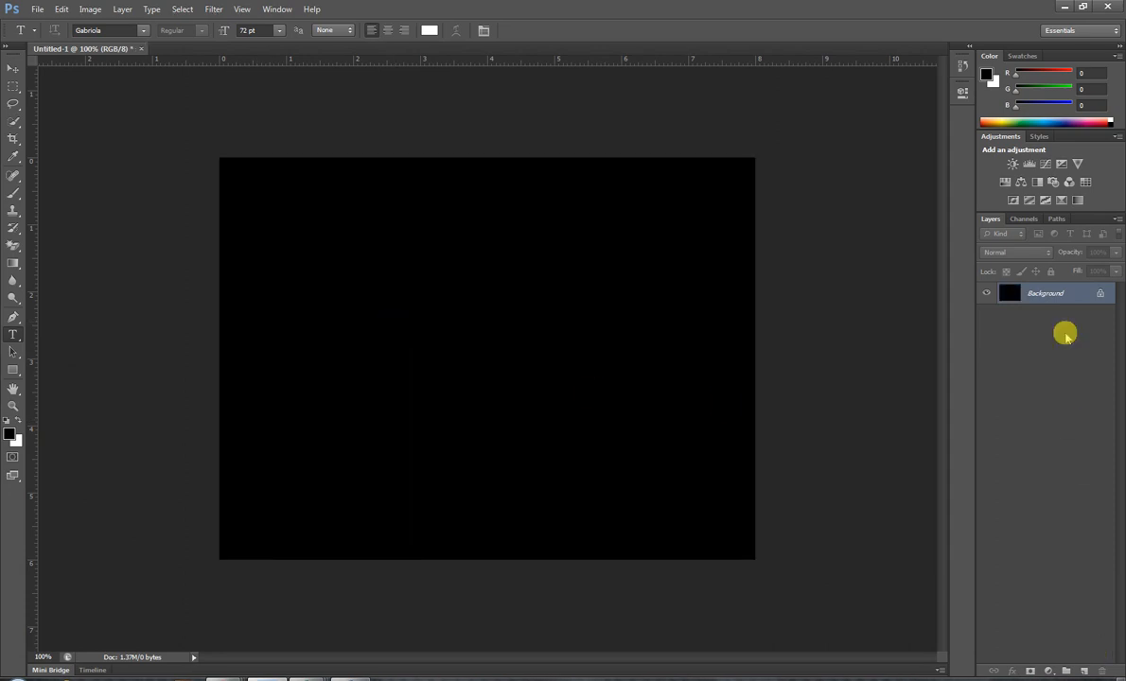
Hide and show the Layers panel twice, leaving it open
left_click(277, 8)
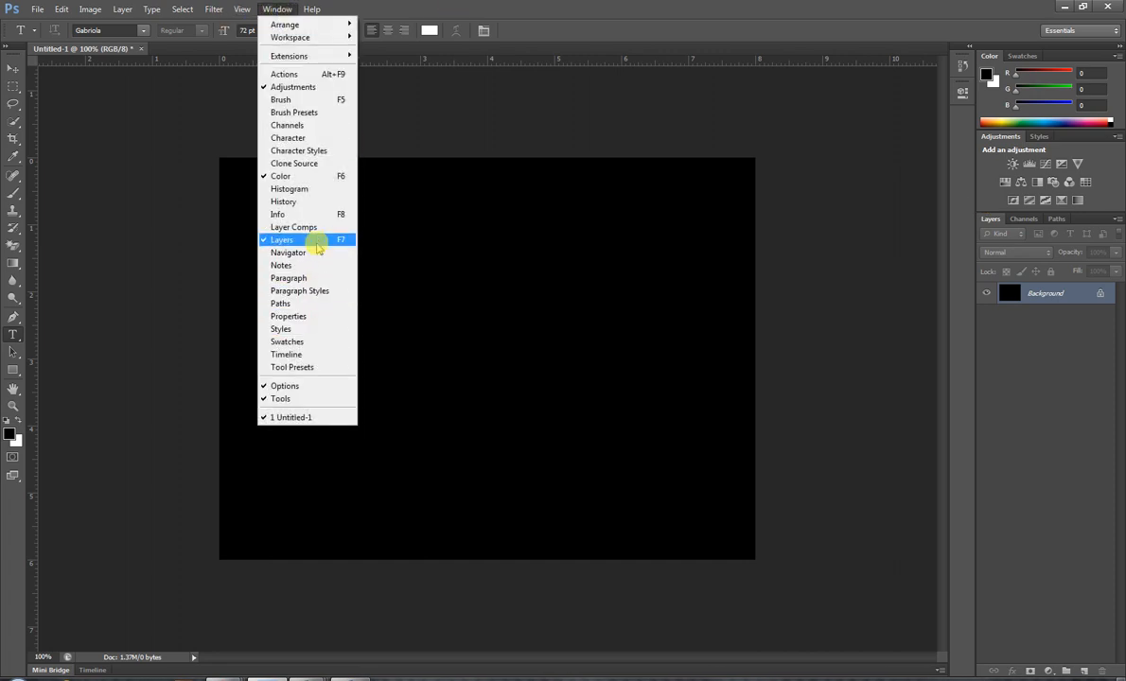
left_click(317, 242)
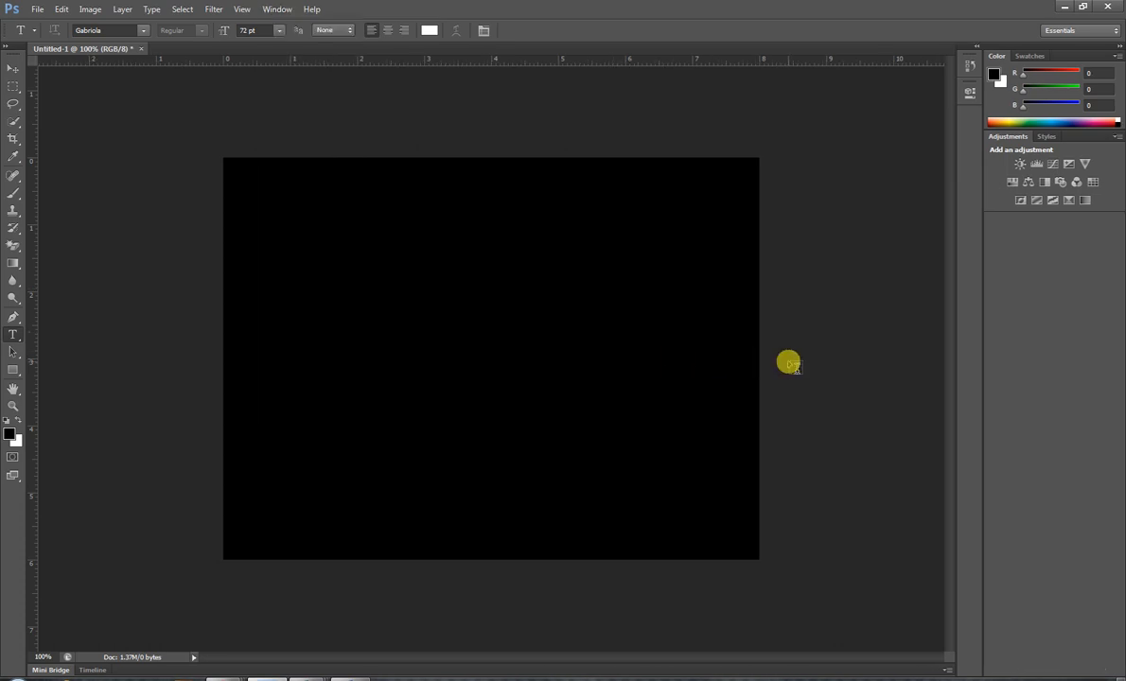
key("F7")
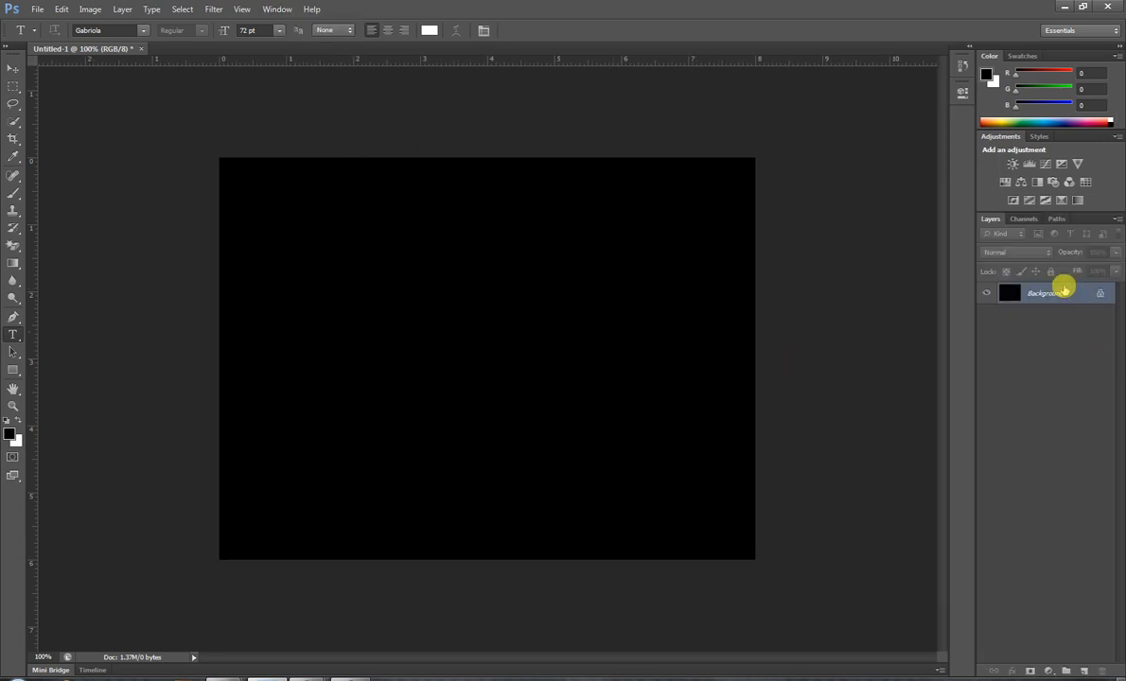
key("F7")
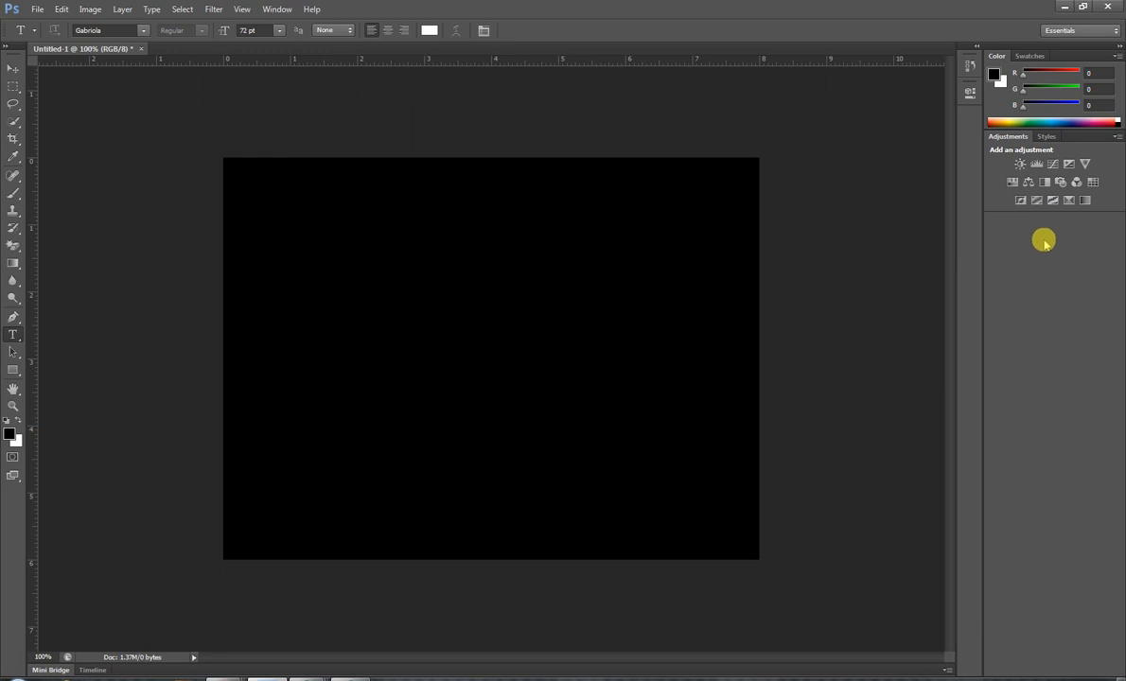
key("F7")
Add a new empty layer above the Background and delete it again
left_click(1084, 672)
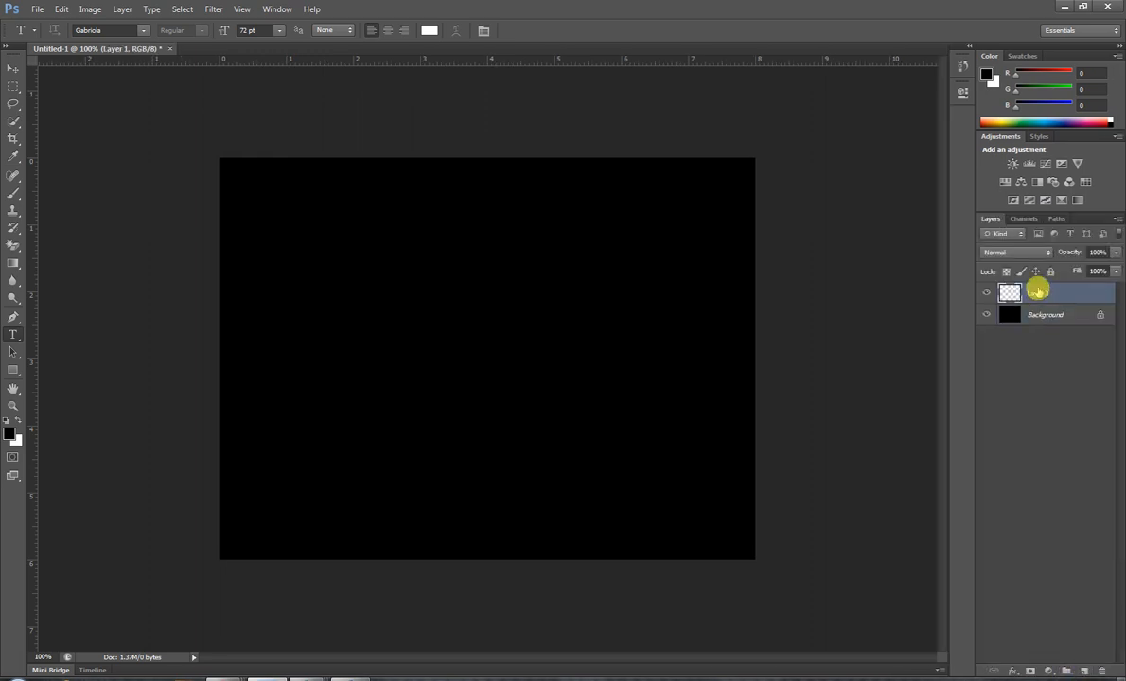
key("Delete")
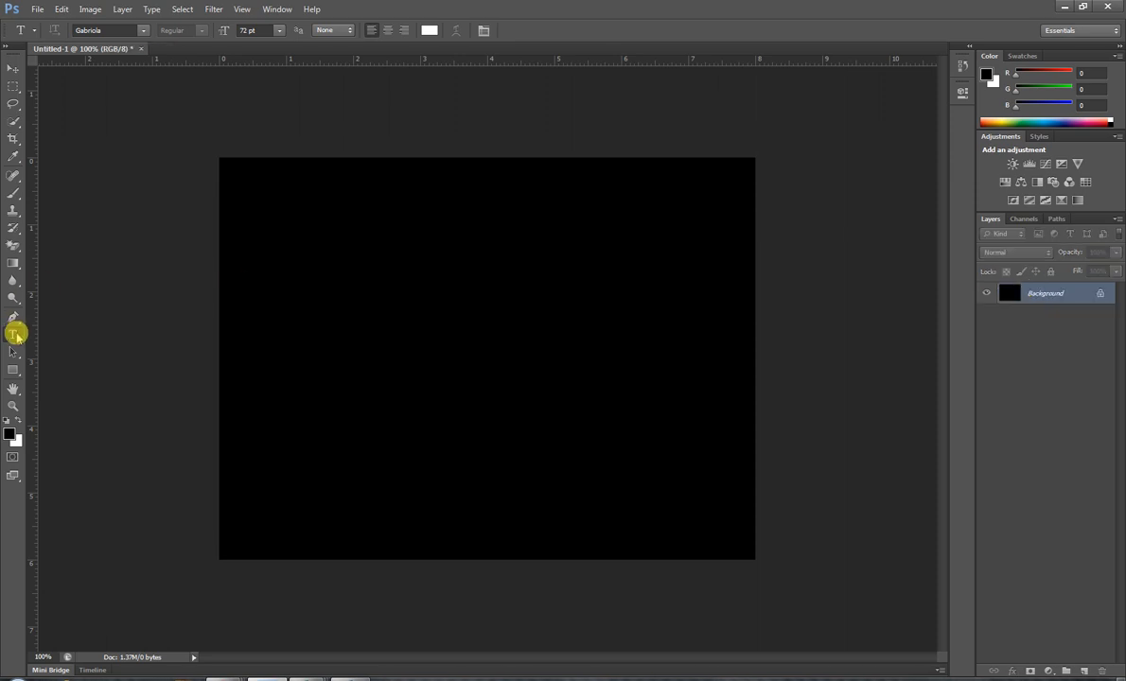
Add the horizontal text "photoshop" across the middle of the black canvas and commit it by switching to the Move tool
left_click(316, 361)
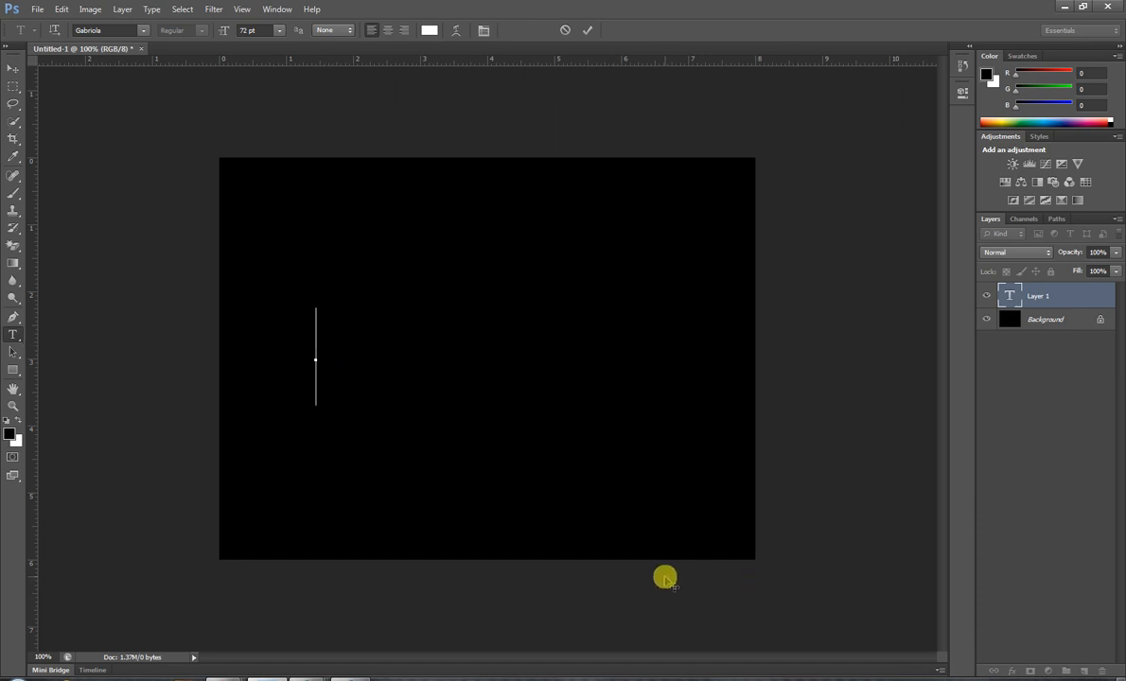
type("pho")
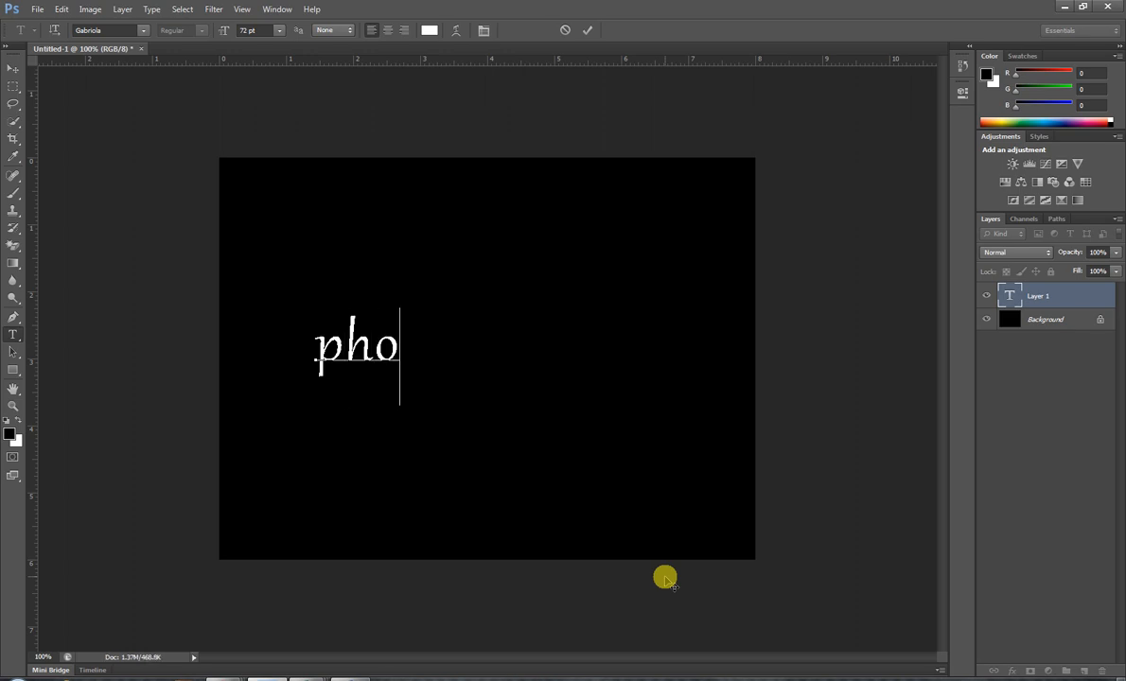
type("to")
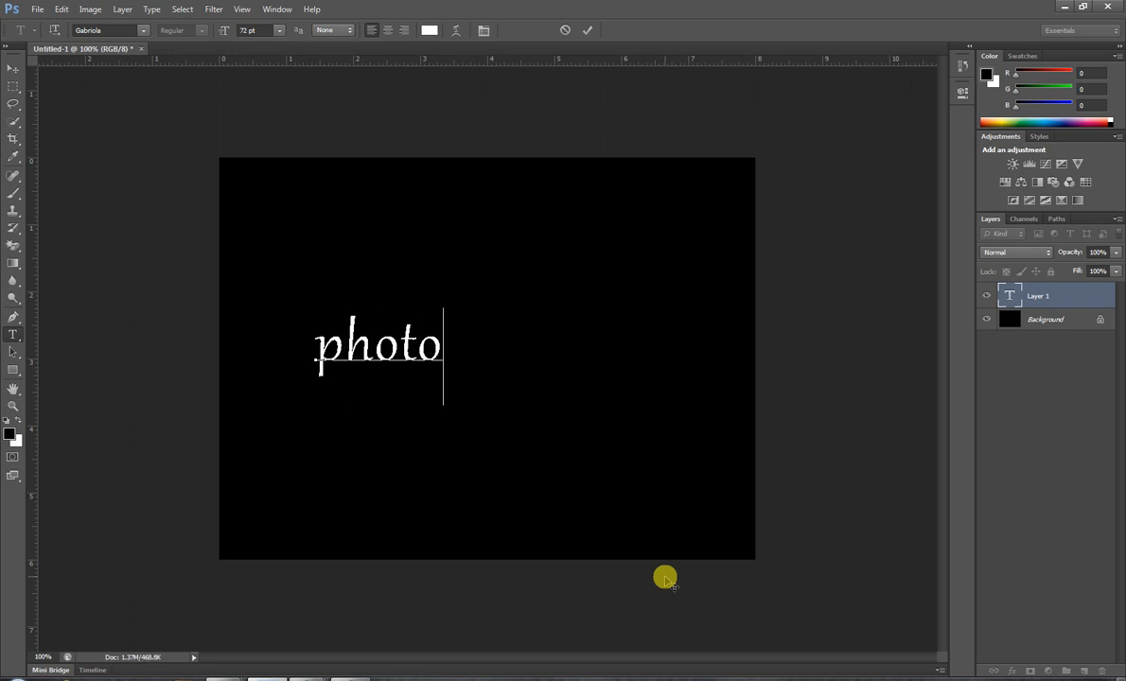
type("sh")
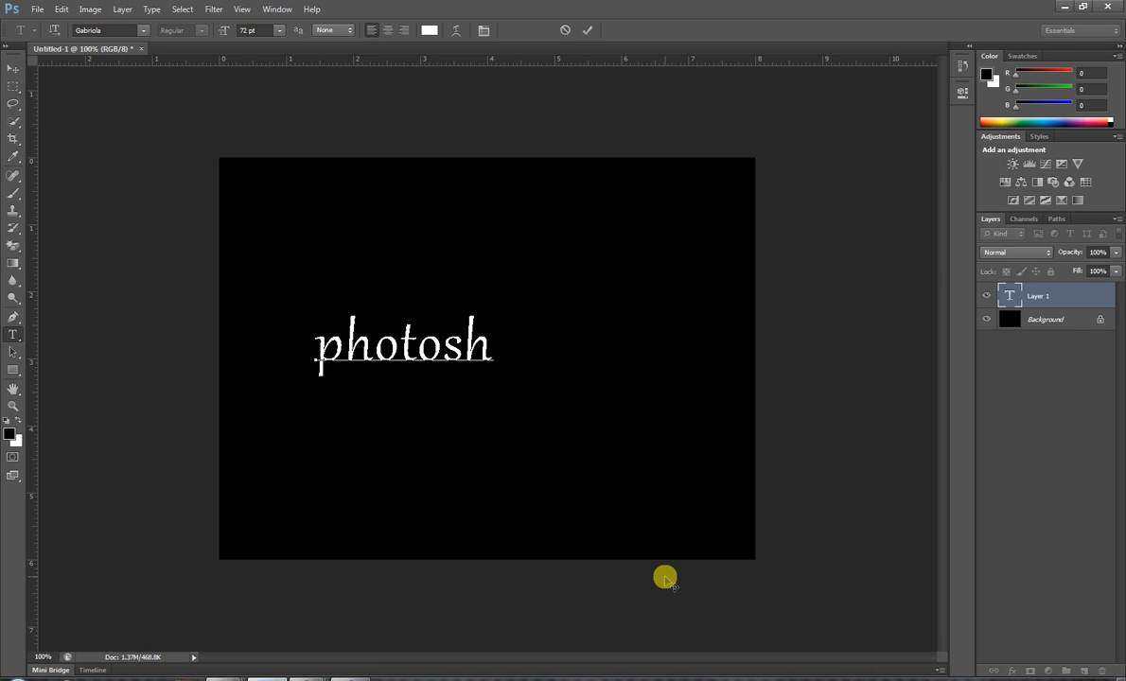
type("op")
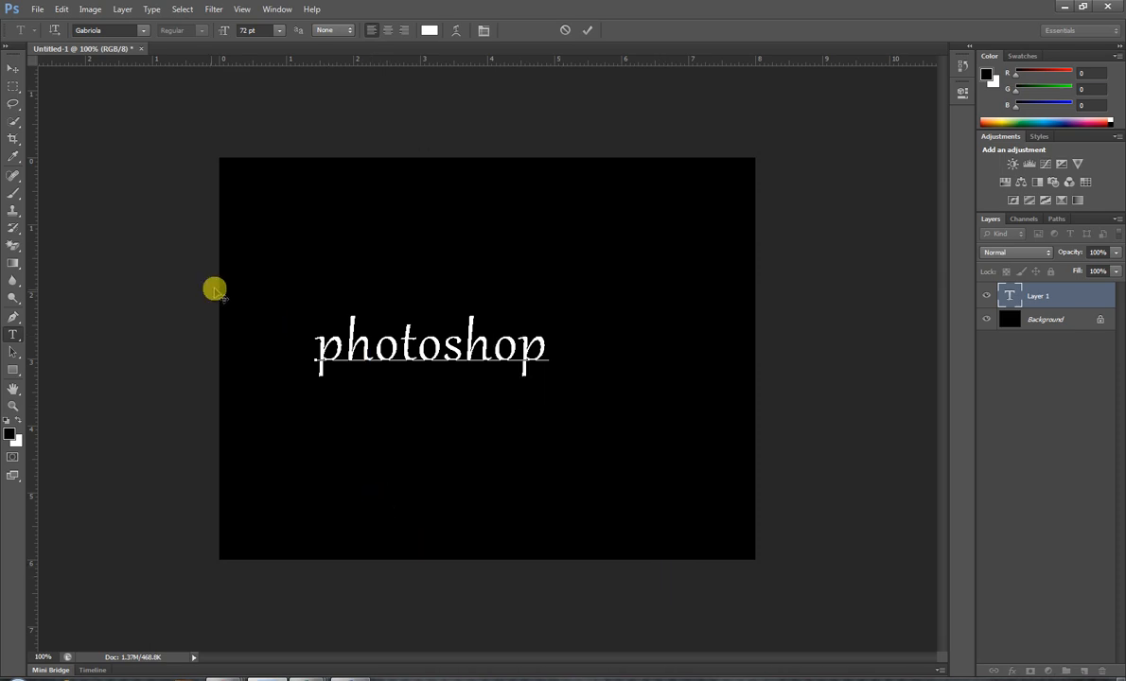
key("ctrl")
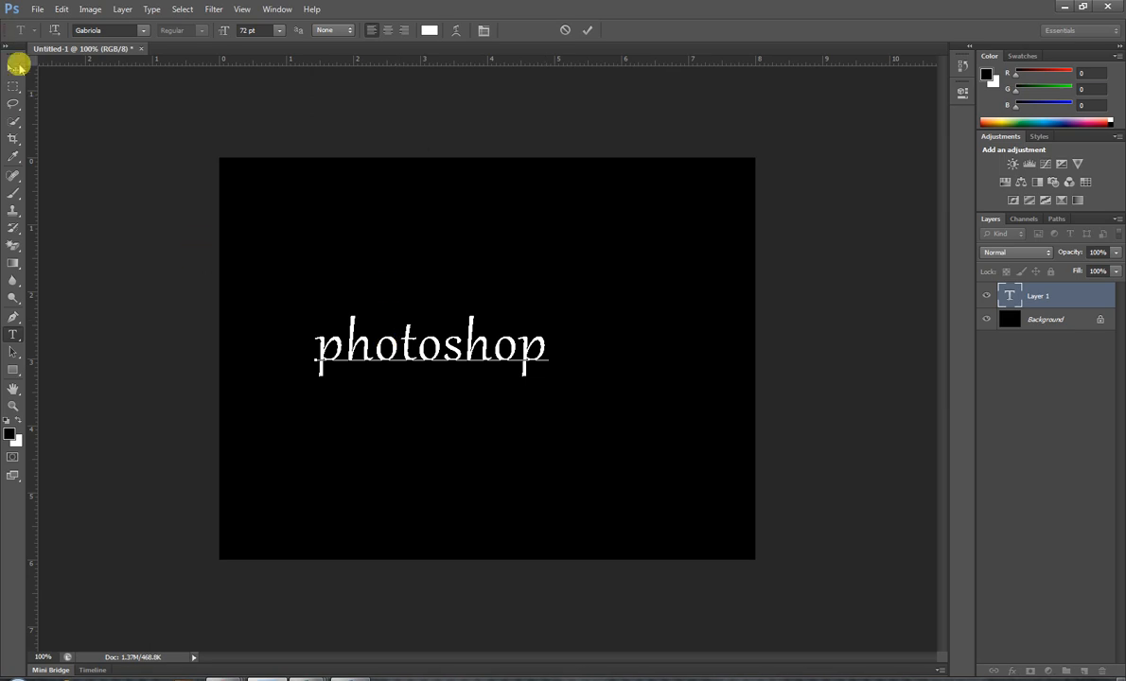
left_click(19, 68)
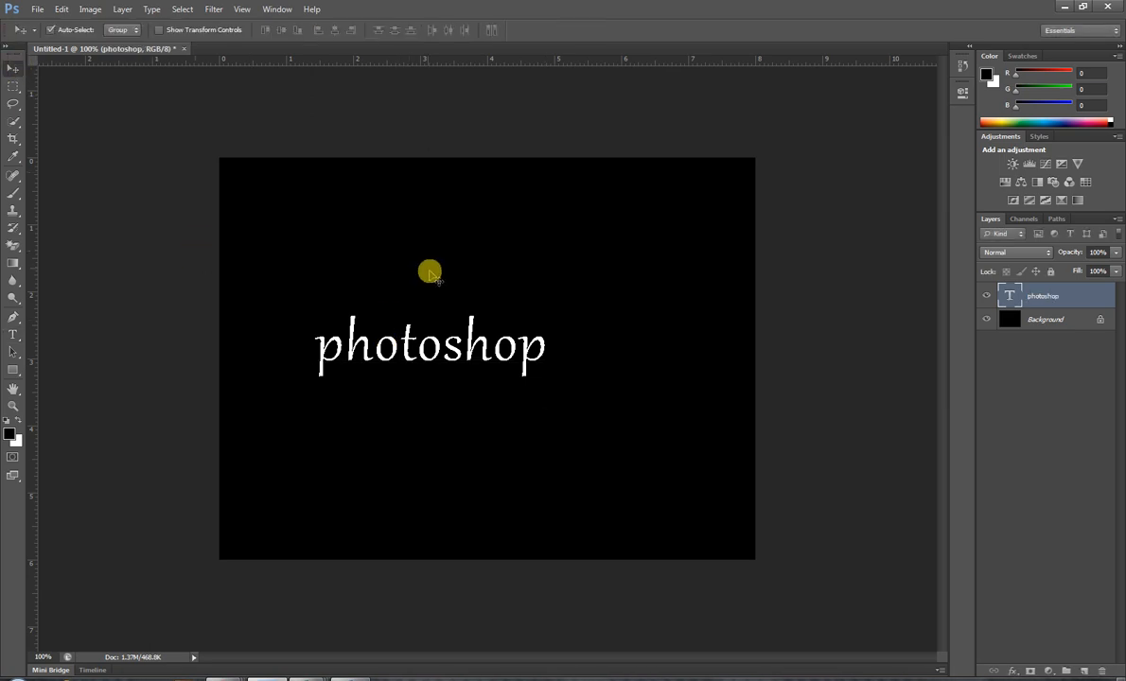
key("ctrl+t")
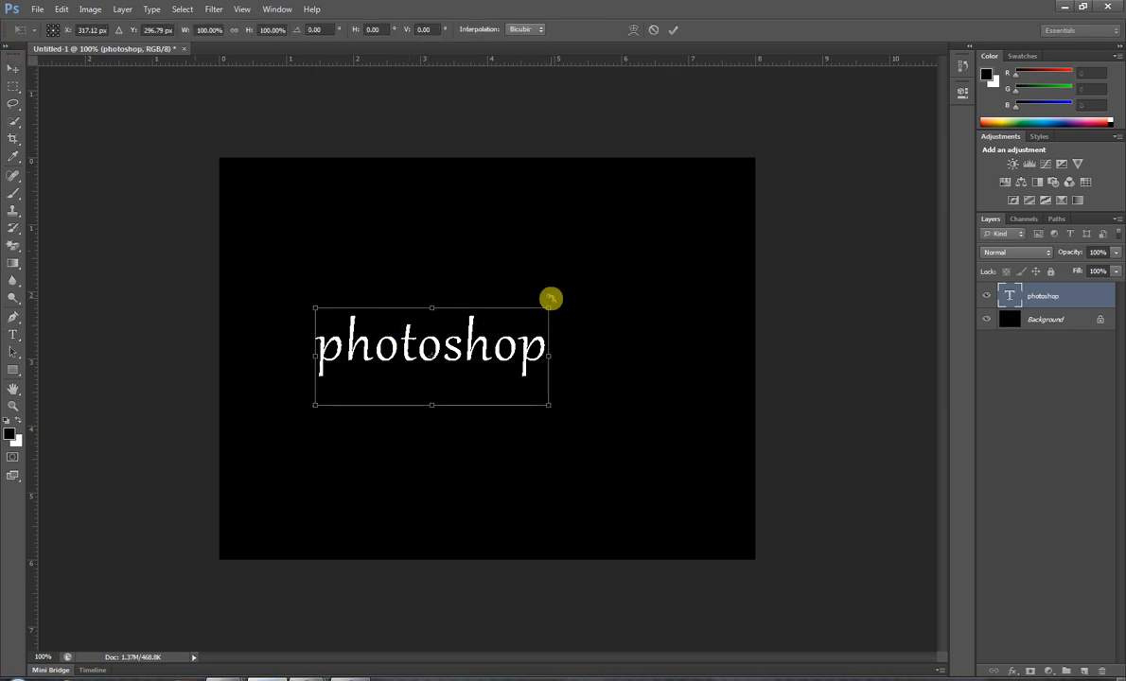
left_click_drag(546, 308, 666, 233)
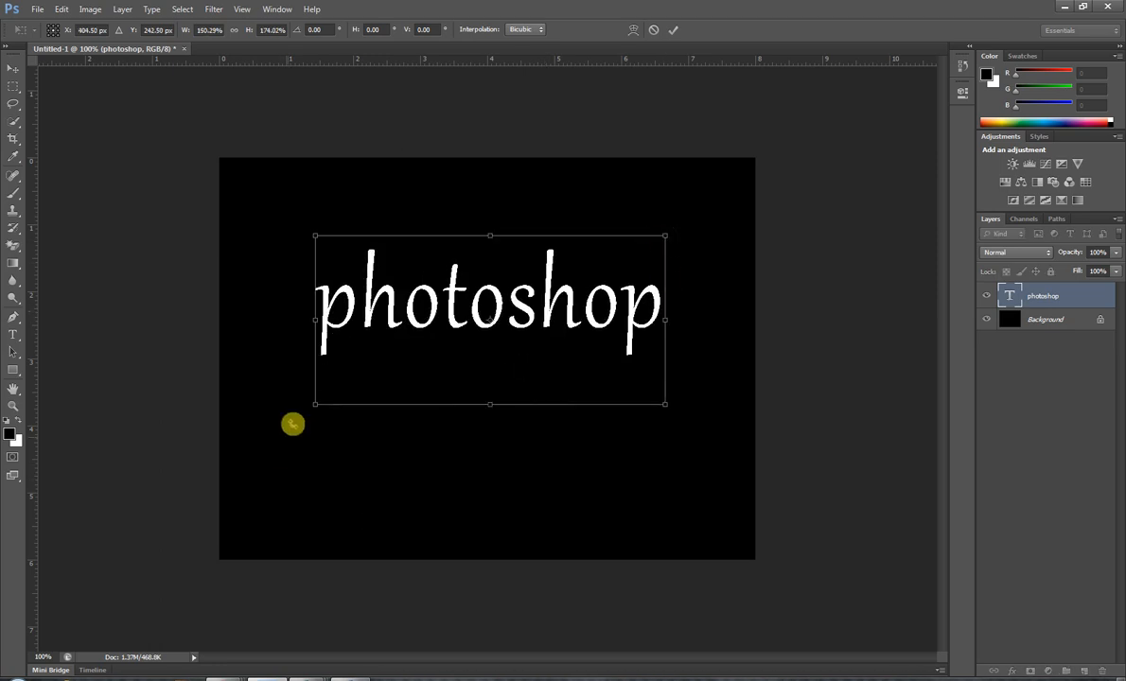
left_click_drag(314, 404, 263, 515)
left_click_drag(669, 375, 740, 373)
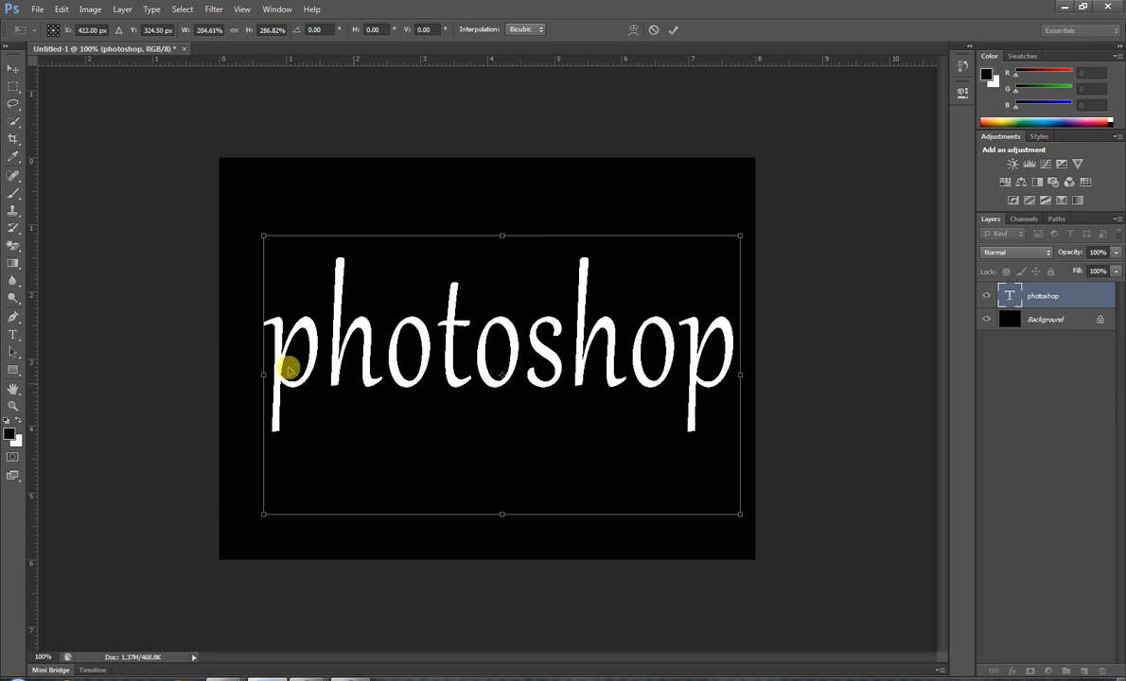
left_click_drag(239, 385, 224, 385)
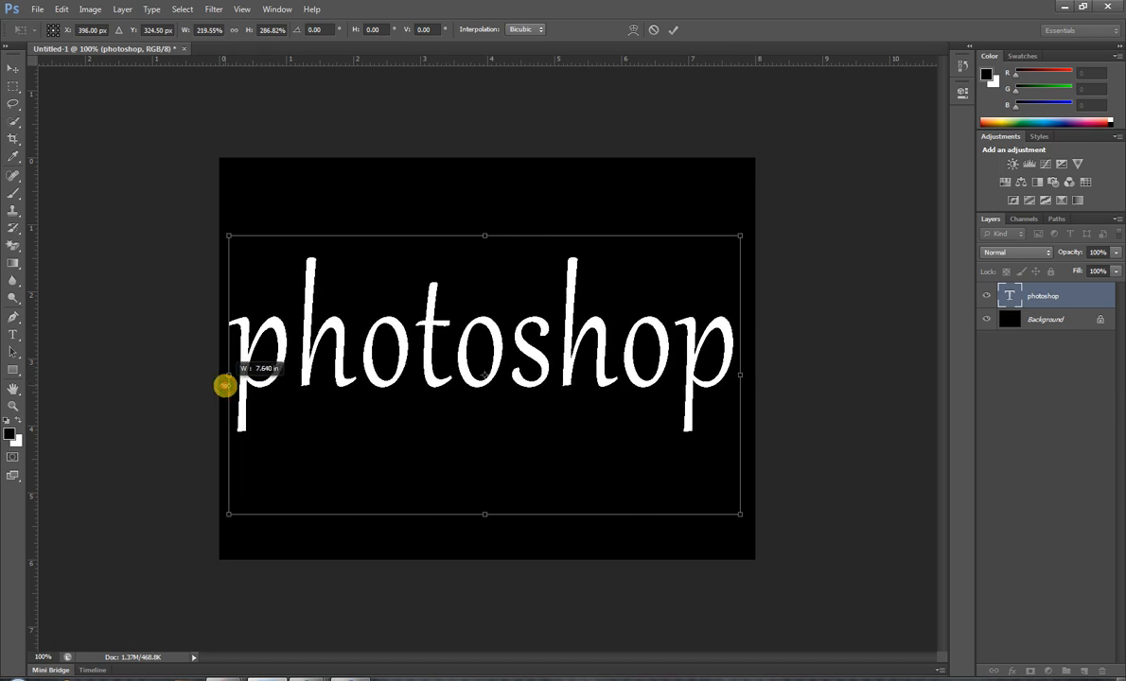
mouse_move(482, 329)
left_mouse_down()
mouse_move(502, 342)
mouse_move(490, 347)
left_mouse_up()
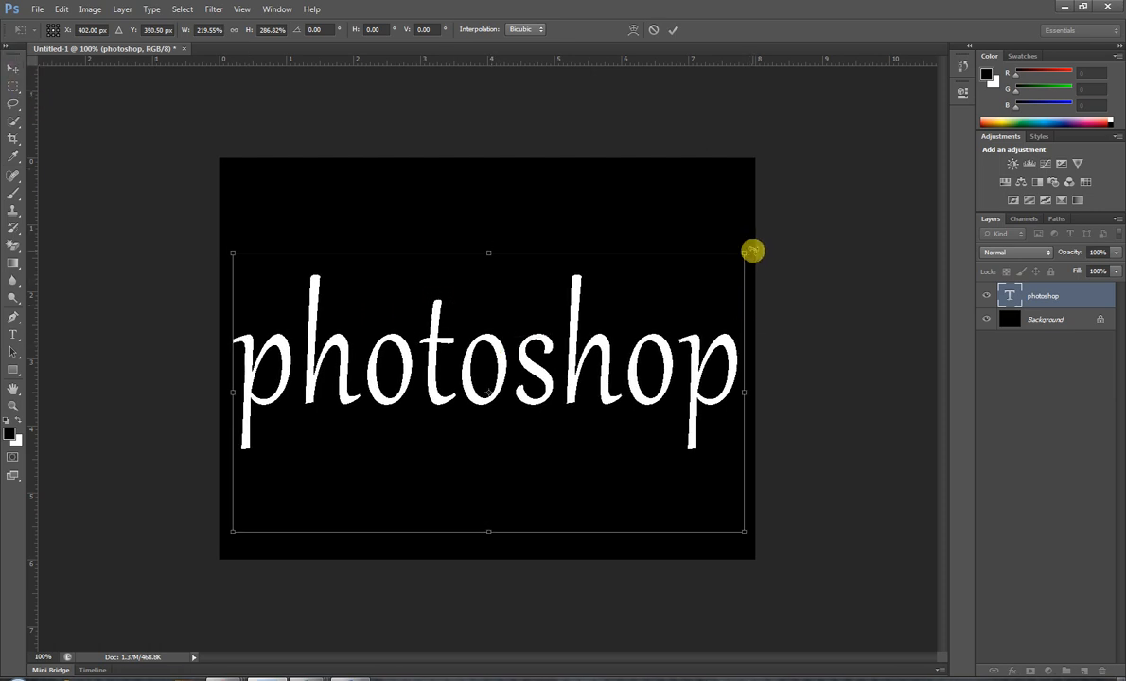
left_click_drag(747, 251, 740, 257)
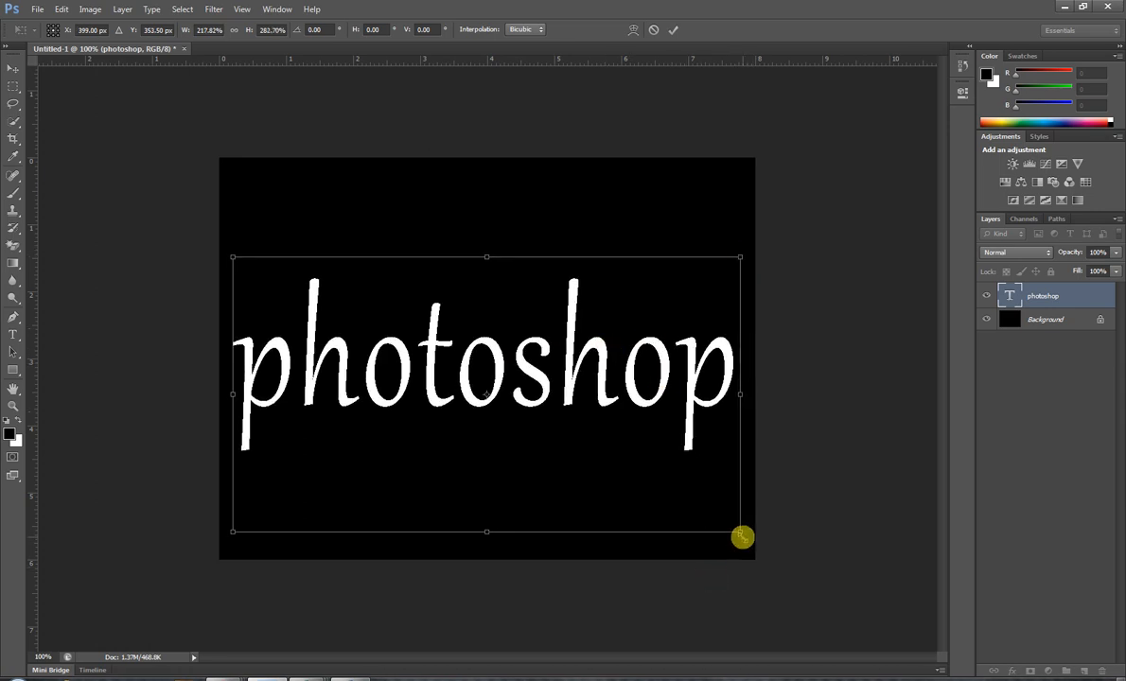
left_click_drag(743, 537, 744, 536)
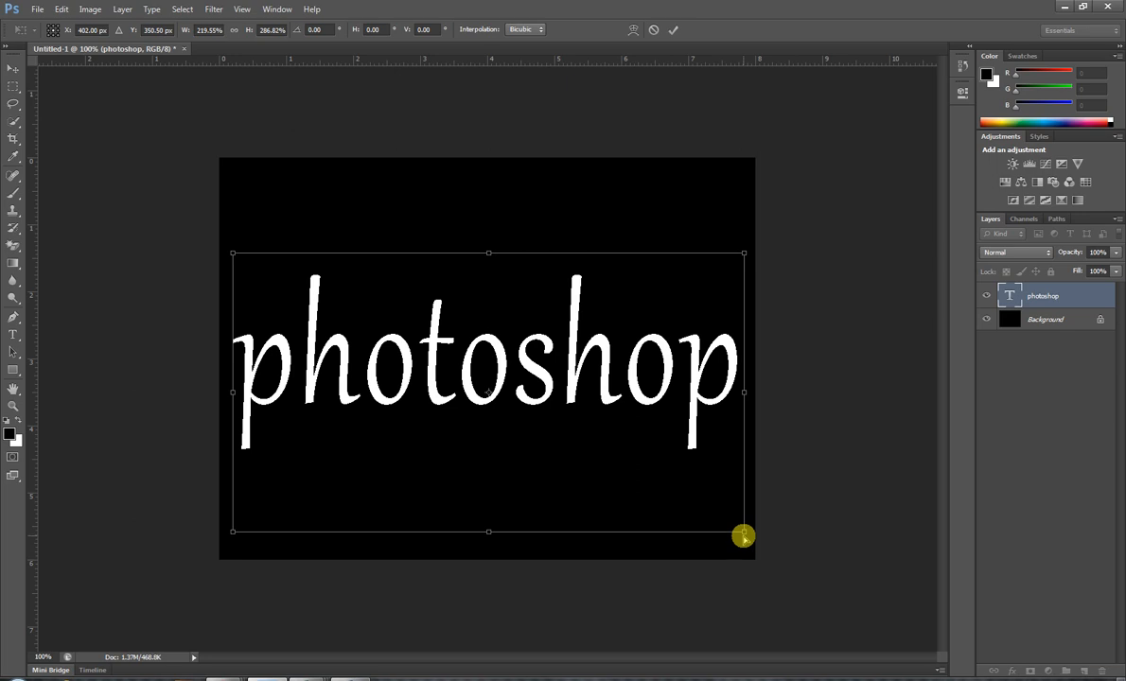
key("Return")
key("ctrl+z")
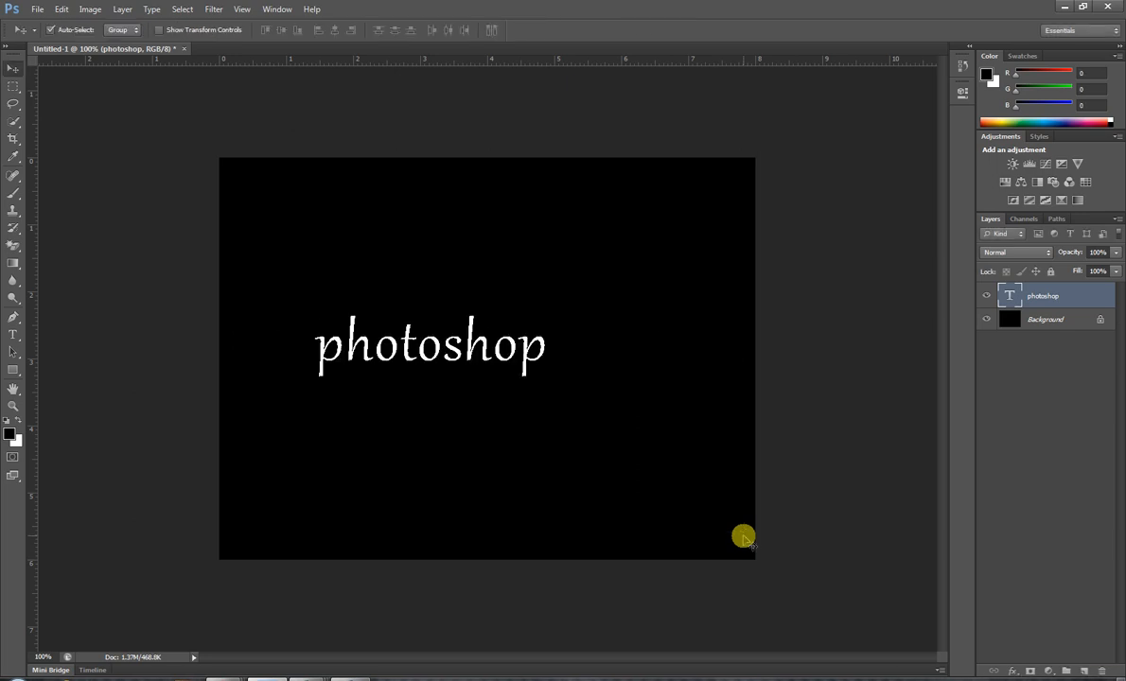
Scale the "photoshop" text to about 131% width and 137% height and move it to the middle of the canvas
key("ctrl+t")
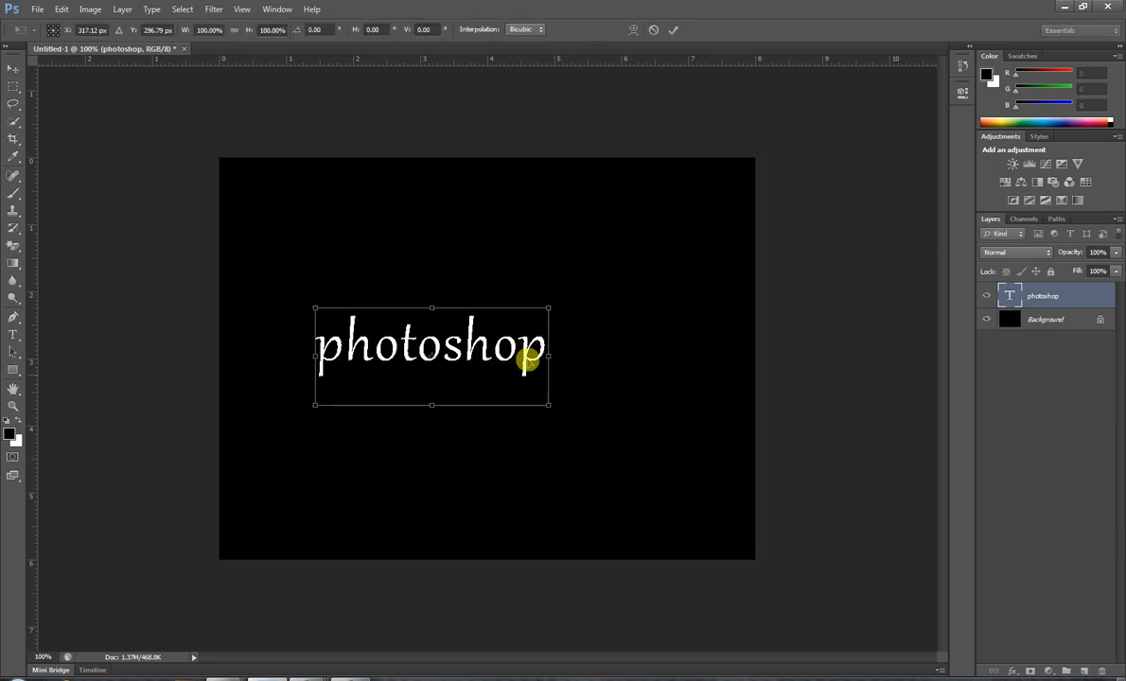
left_click_drag(549, 308, 618, 272)
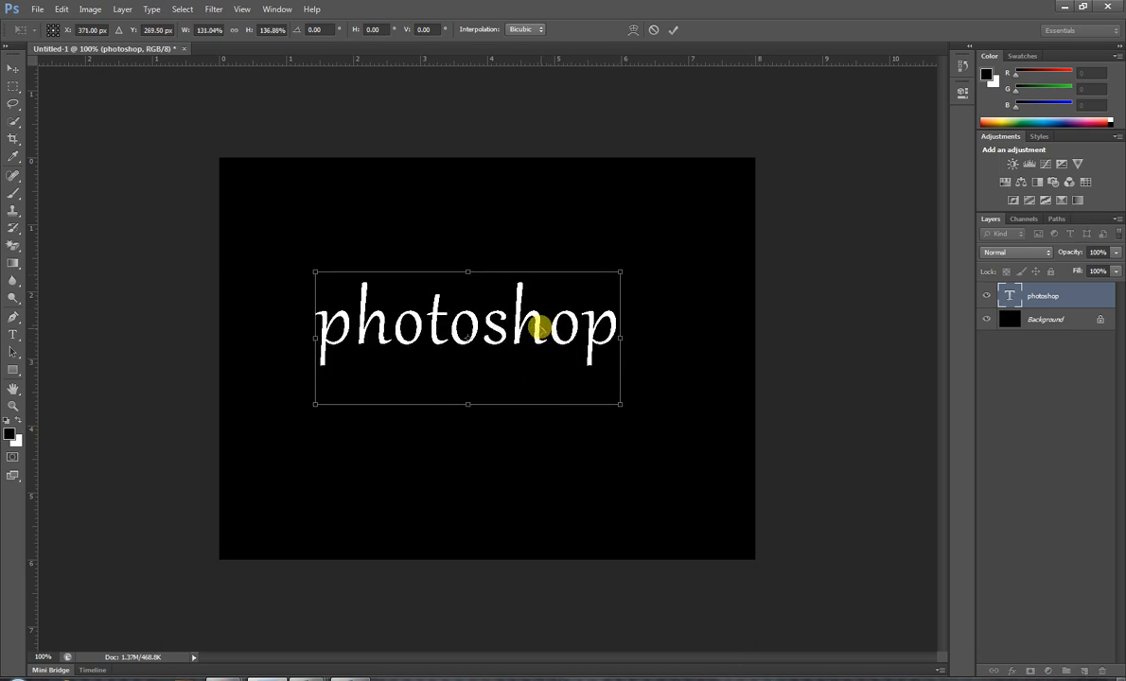
left_click_drag(532, 334, 555, 352)
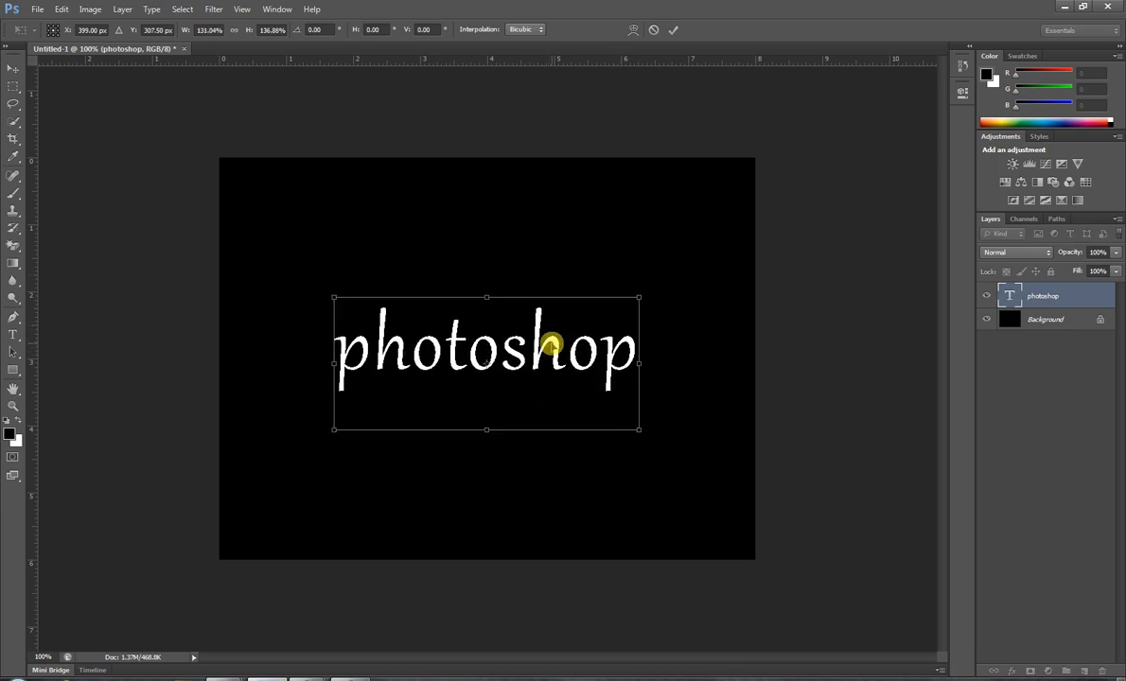
key("Return")
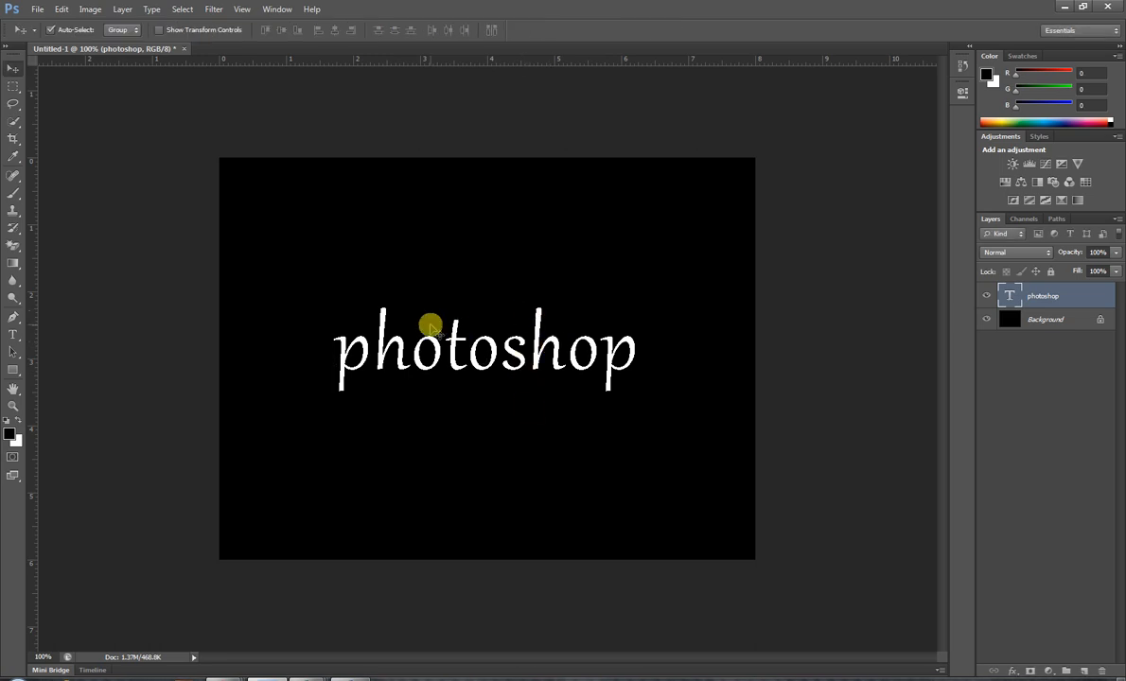
Rasterize the "photoshop" text, apply the Wind filter with method Wind from the right, and repeat the filter
left_click(209, 13)
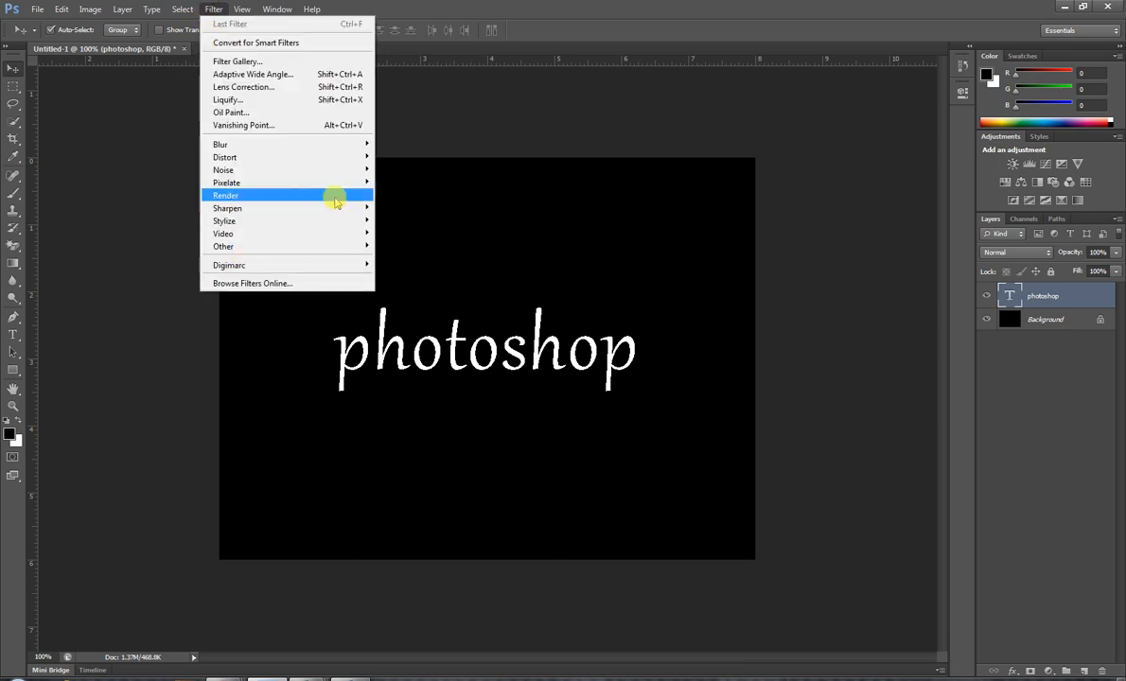
mouse_move(350, 216)
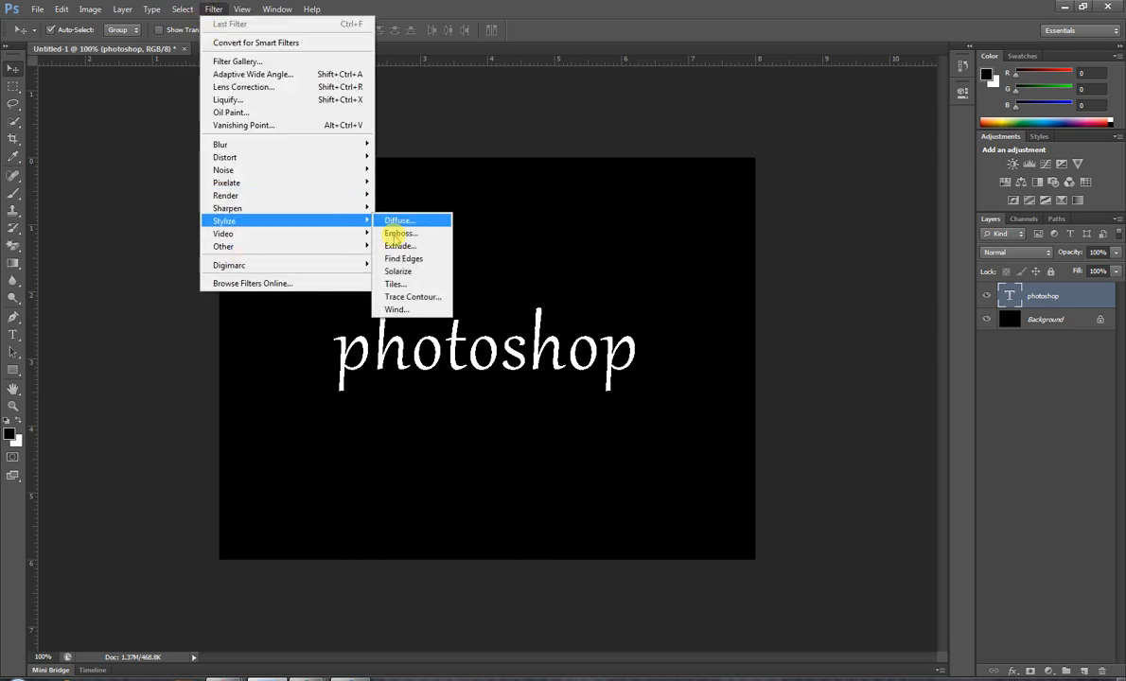
left_click(401, 310)
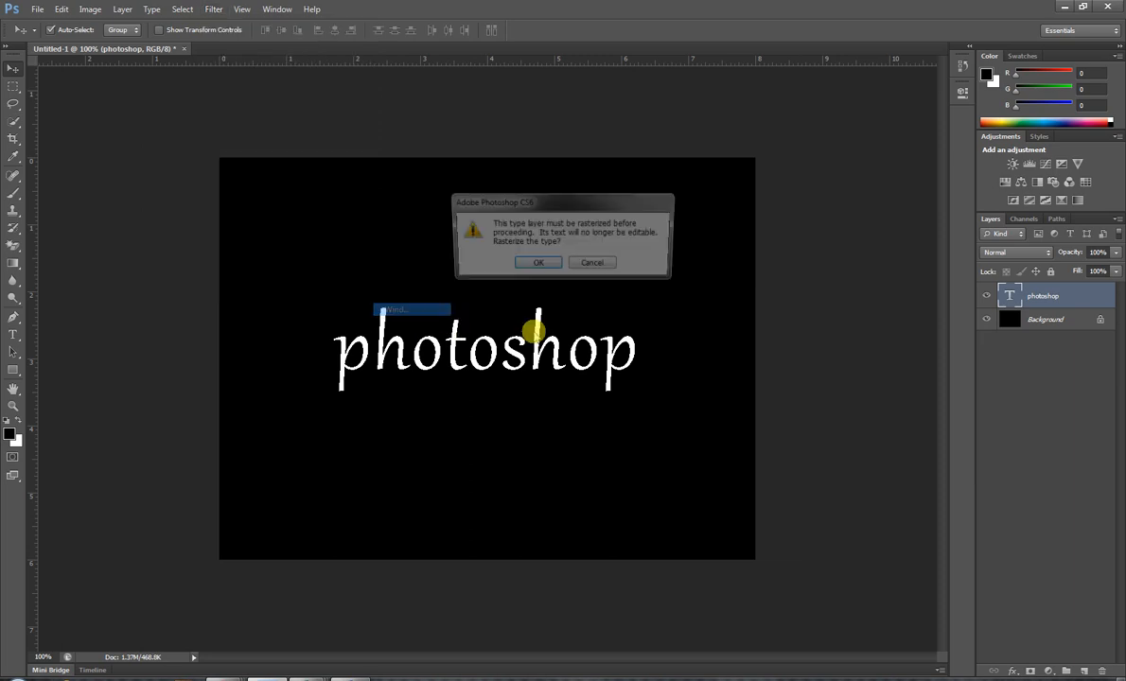
left_click(520, 261)
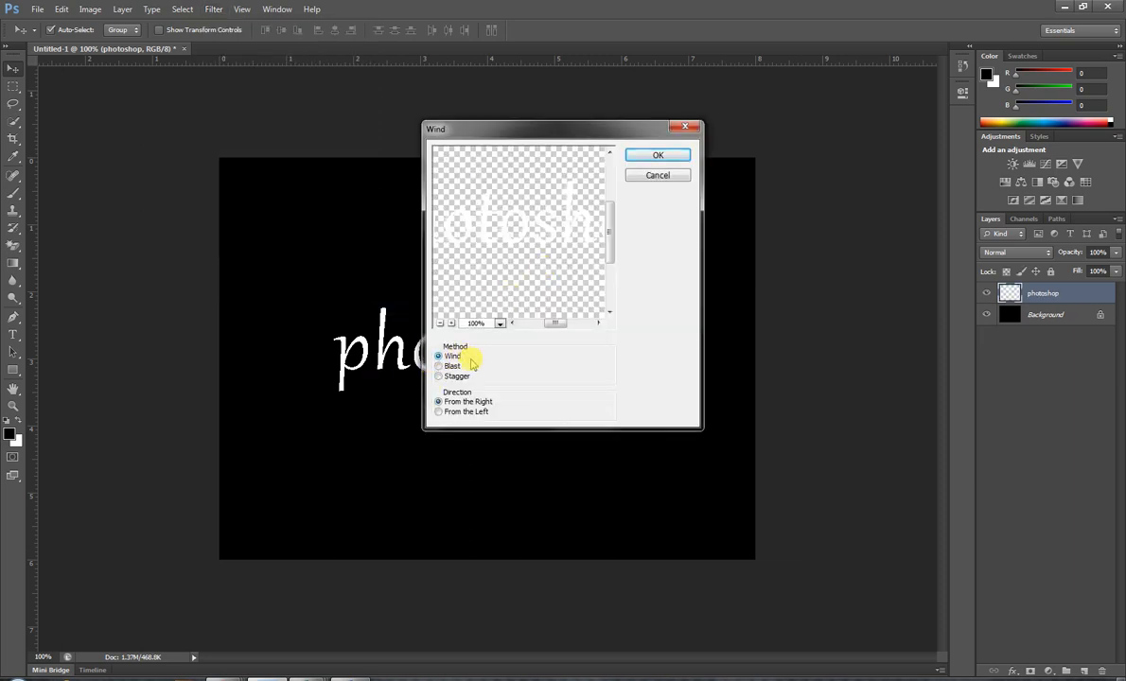
left_click(657, 156)
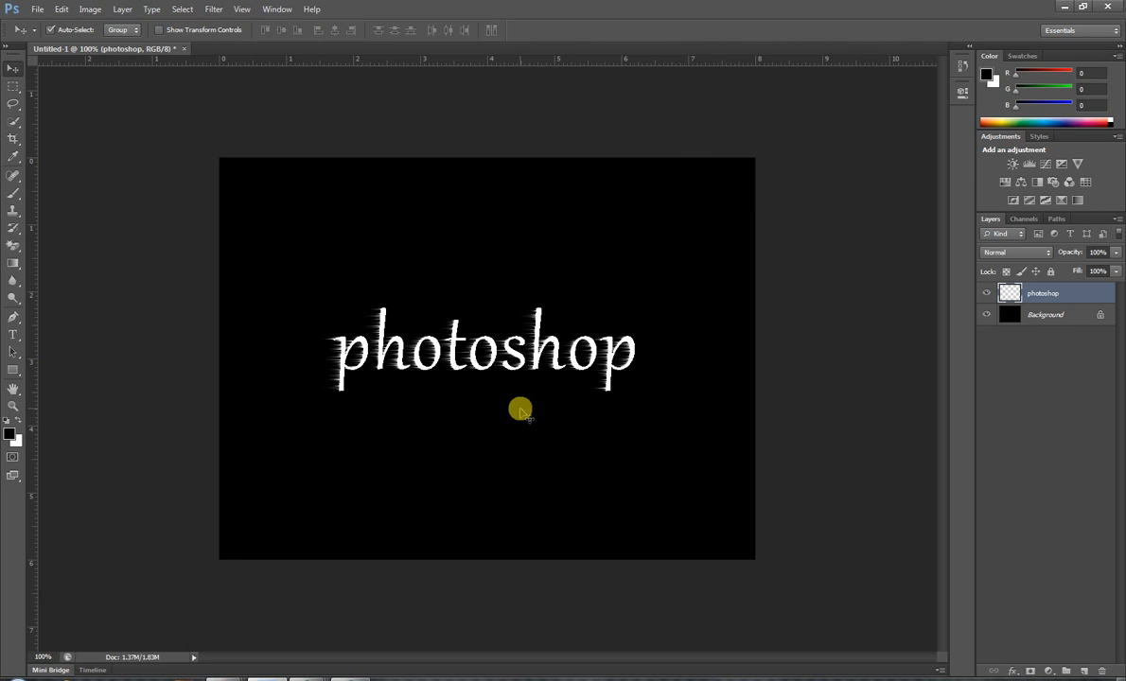
key("ctrl+f")
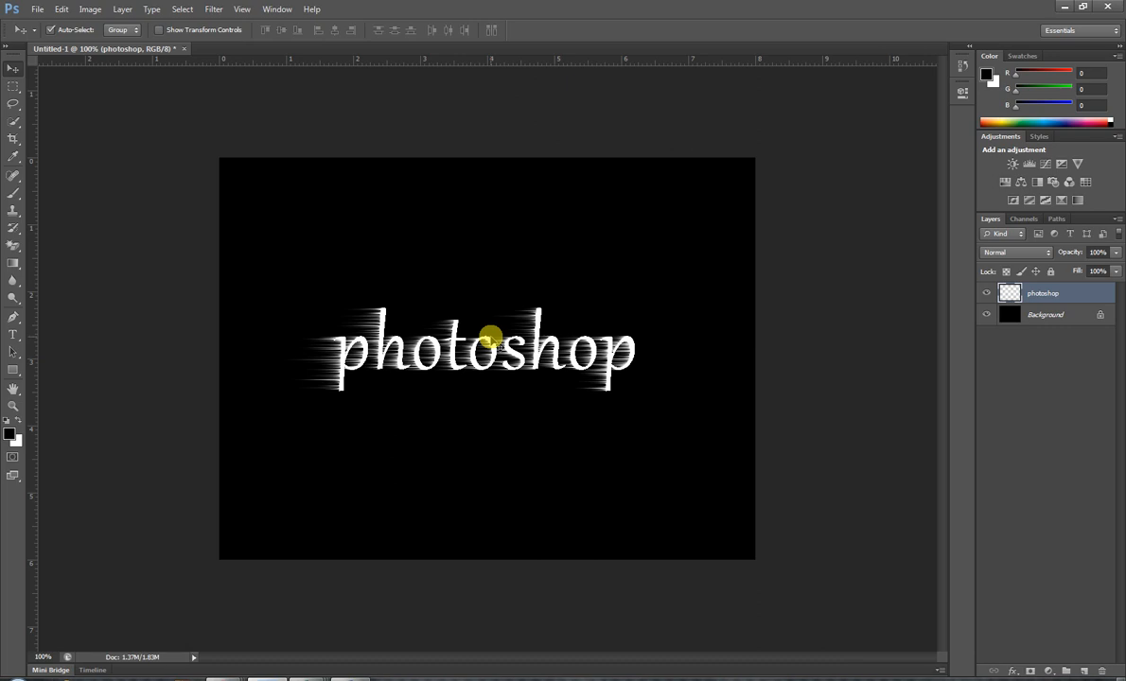
Rotate the "photoshop" layer about 90° counterclockwise so it reads upward, and apply the Wind filter twice more
key("ctrl+t")
left_click_drag(636, 291, 423, 242)
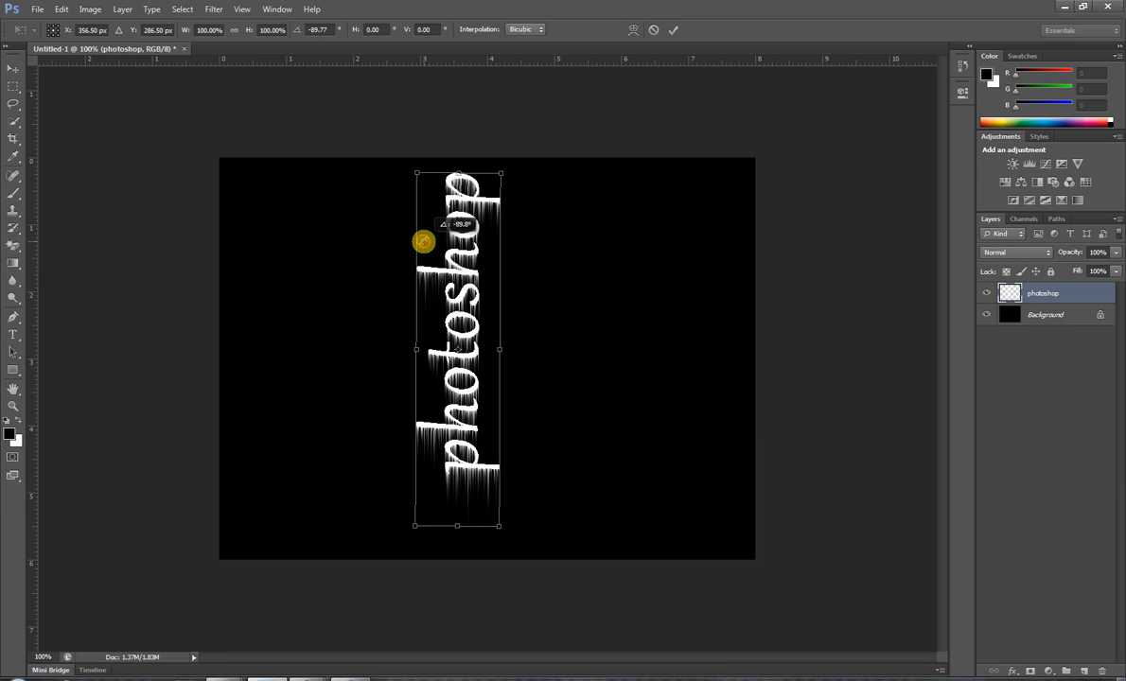
left_click_drag(423, 243, 423, 242)
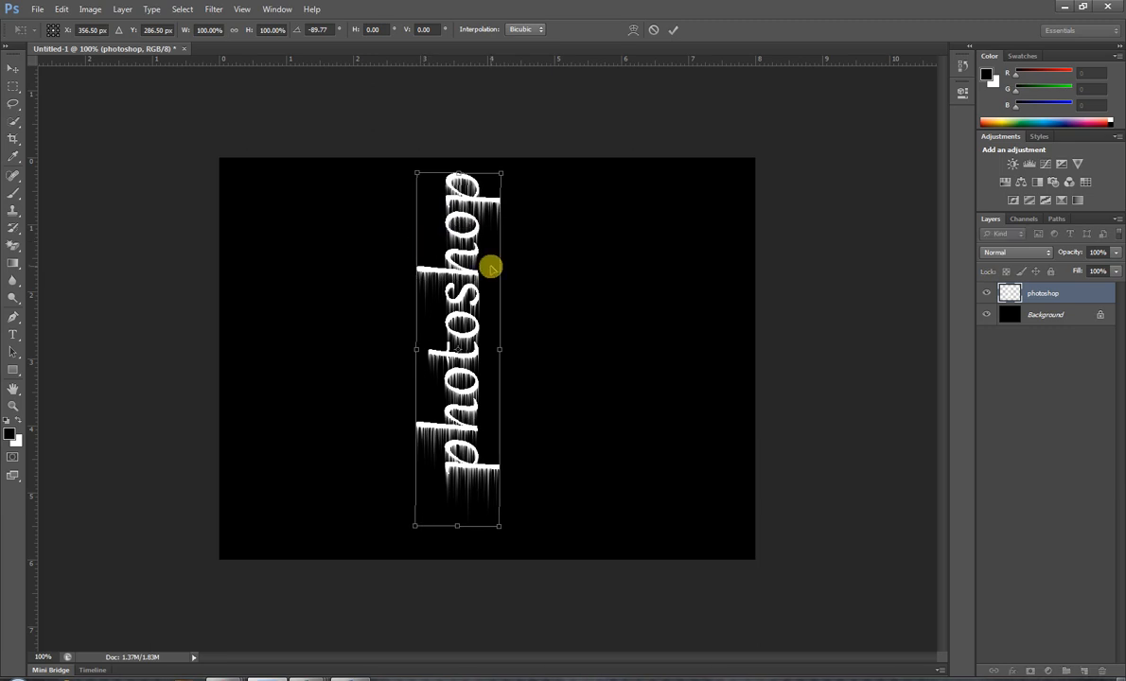
key("Return")
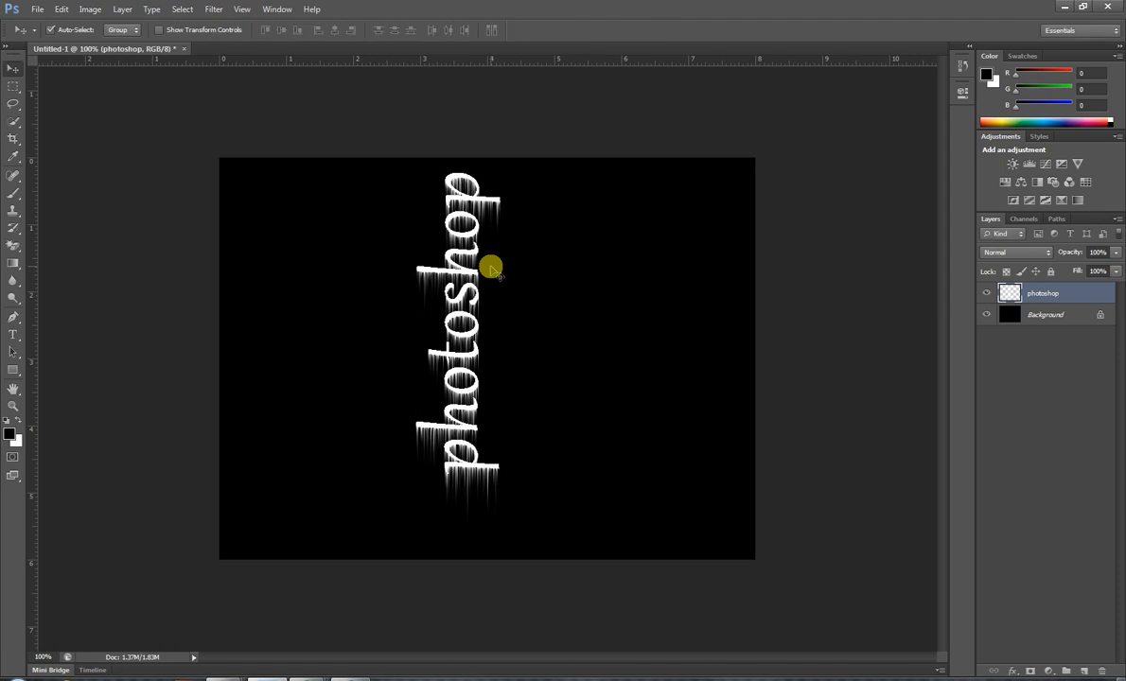
key("ctrl+f")
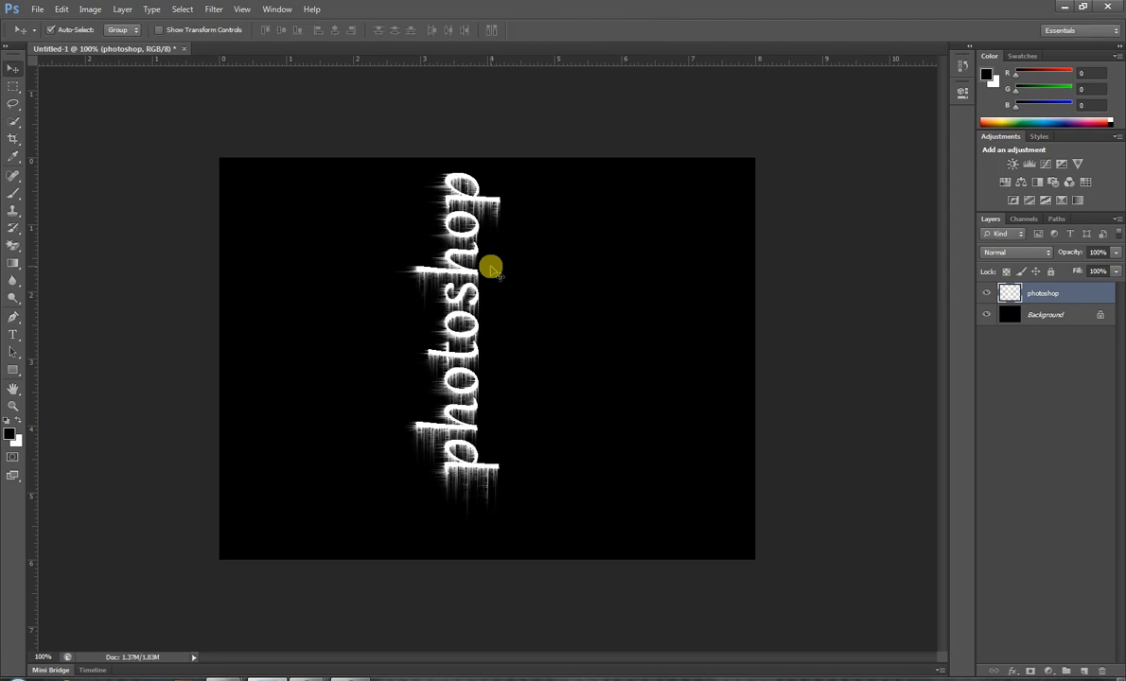
key("ctrl+f")
Rotate the vertical text another 90° counterclockwise so it is upside down, and reapply the Wind filter twice
key("ctrl+t")
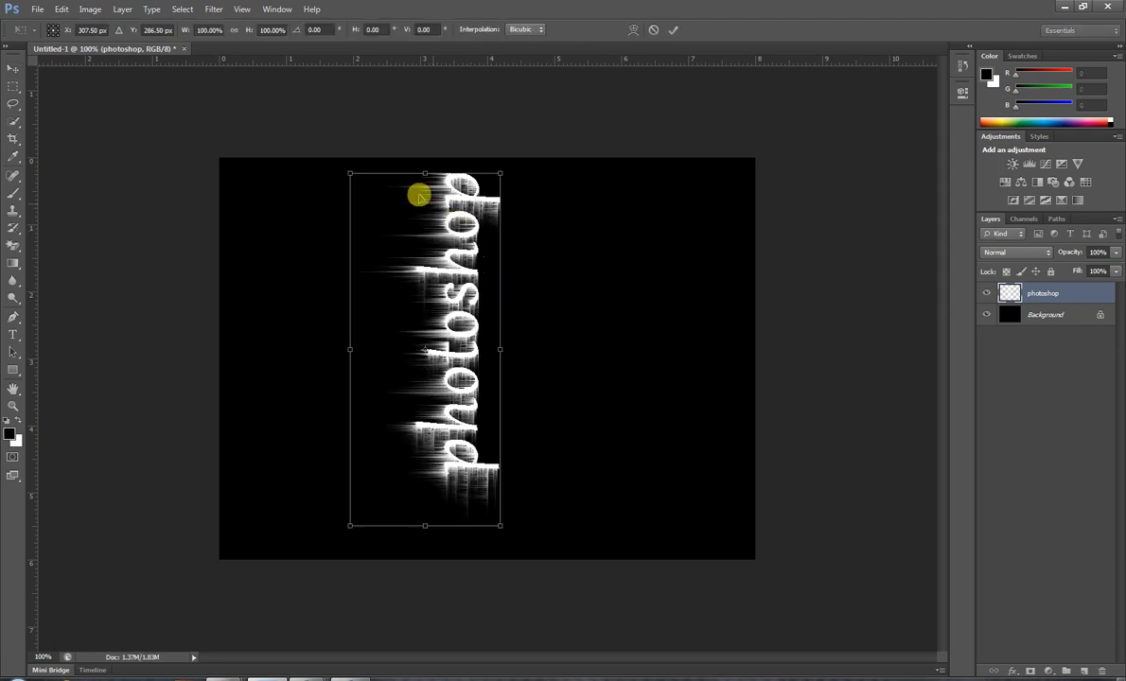
left_click_drag(330, 156, 289, 414)
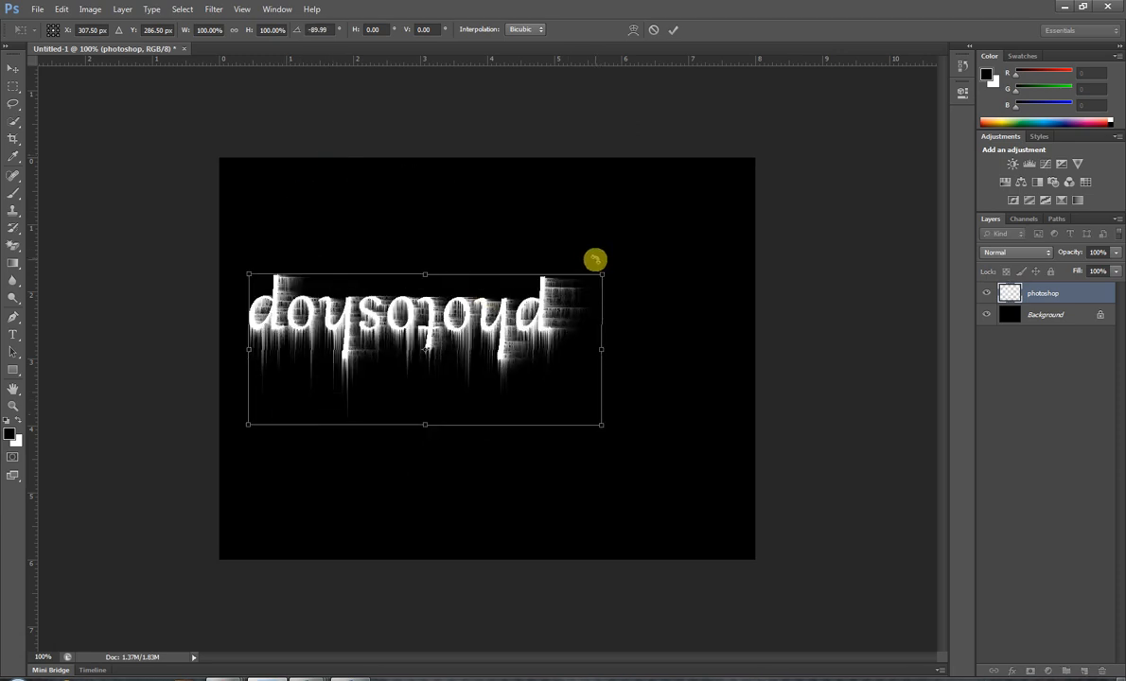
key("Return")
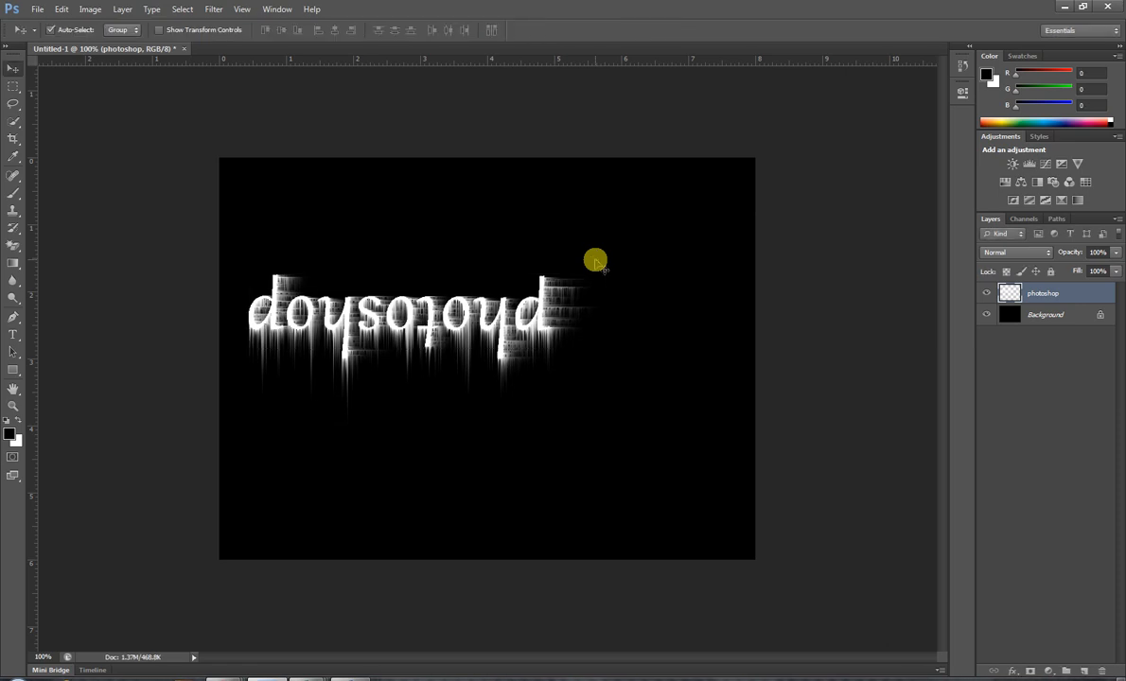
key("ctrl+f")
key("ctrl+f")
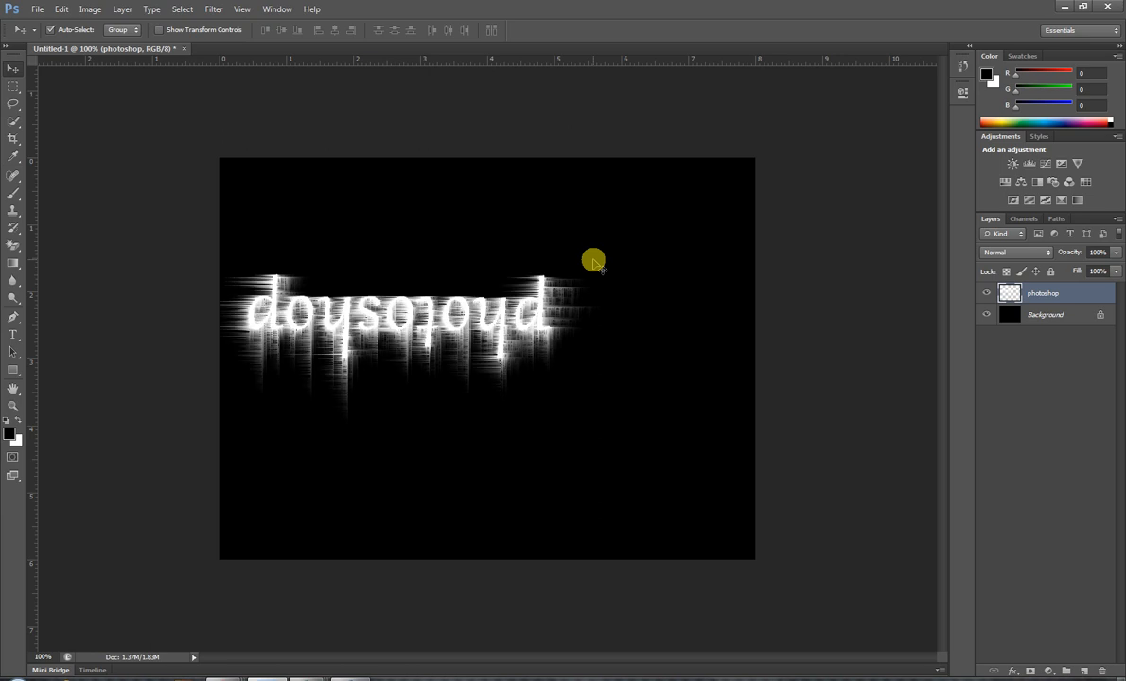
Rotate the upside-down text about 89° counterclockwise to vertical and apply the Wind filter again to its remaining side
key("ctrl+t")
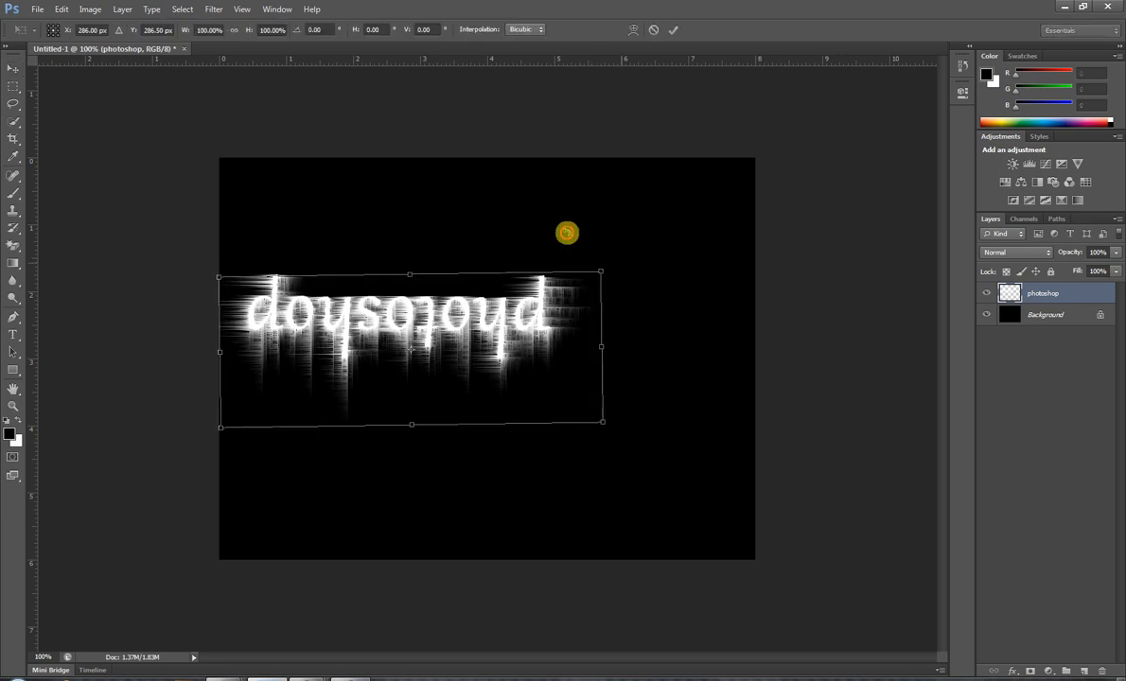
left_click_drag(566, 231, 372, 249)
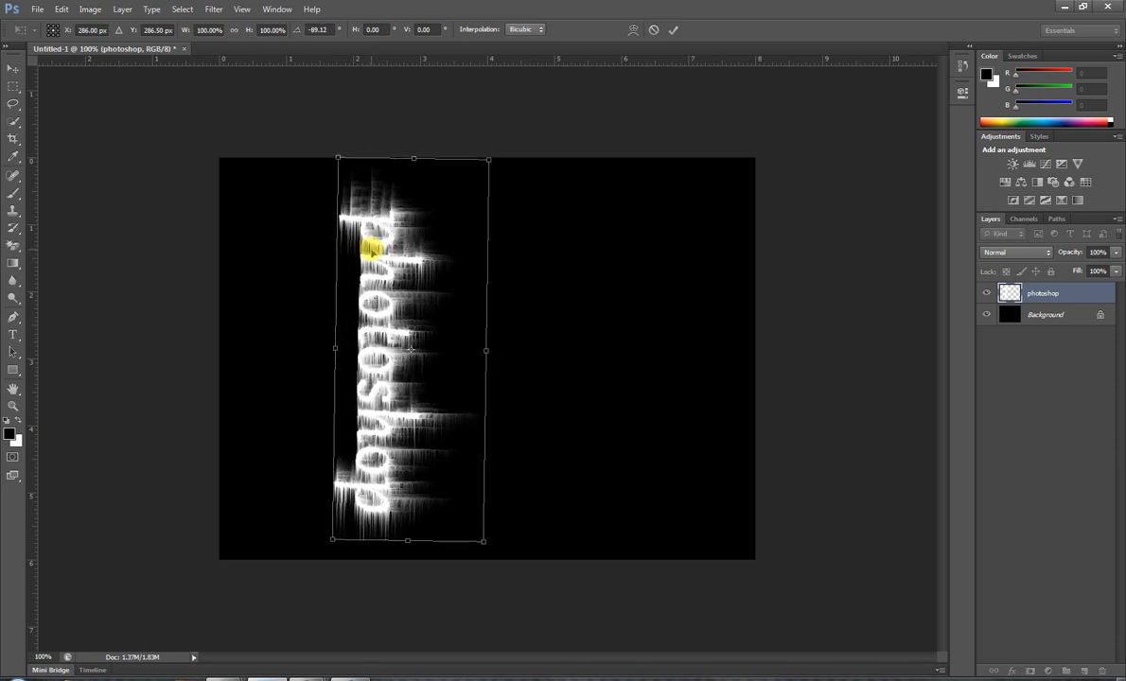
key("Return")
key("ctrl+f")
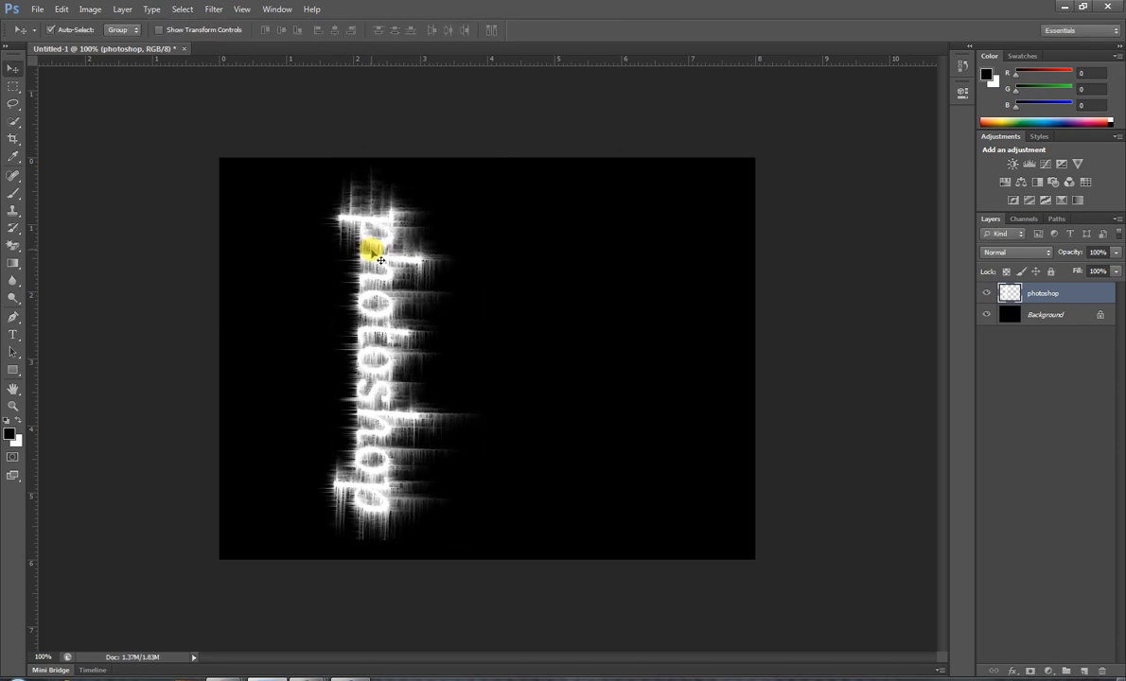
left_click(213, 9)
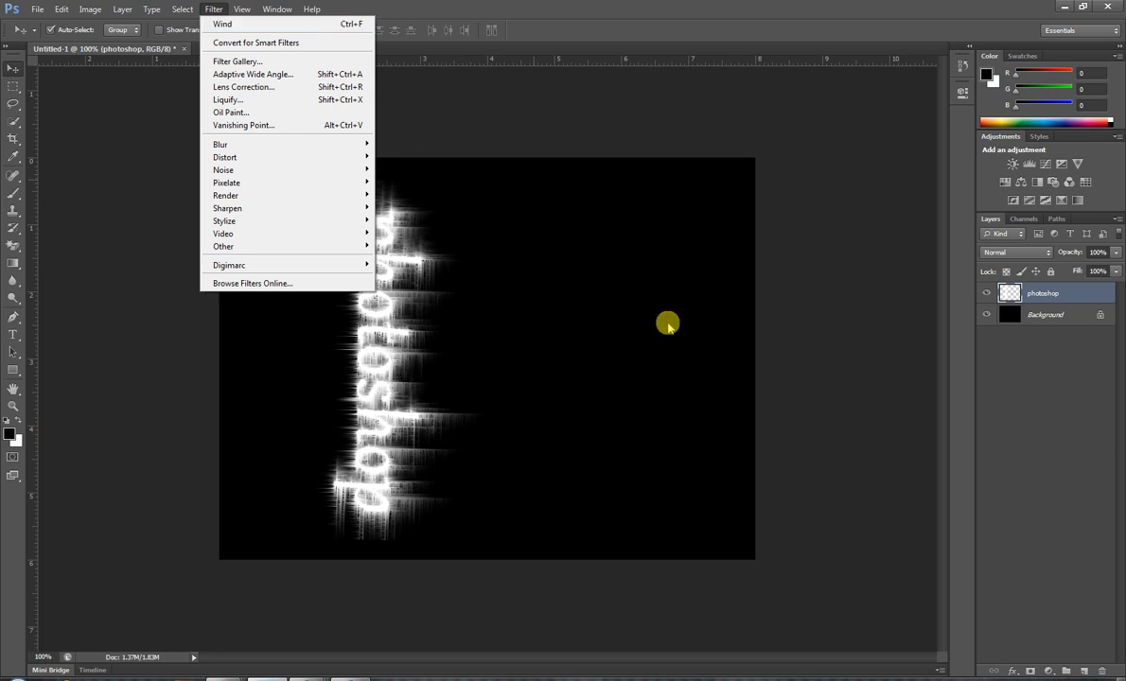
left_click(614, 347)
Rotate the text layer about 90° counterclockwise back to upright and move it to the middle of the canvas
key("ctrl+t")
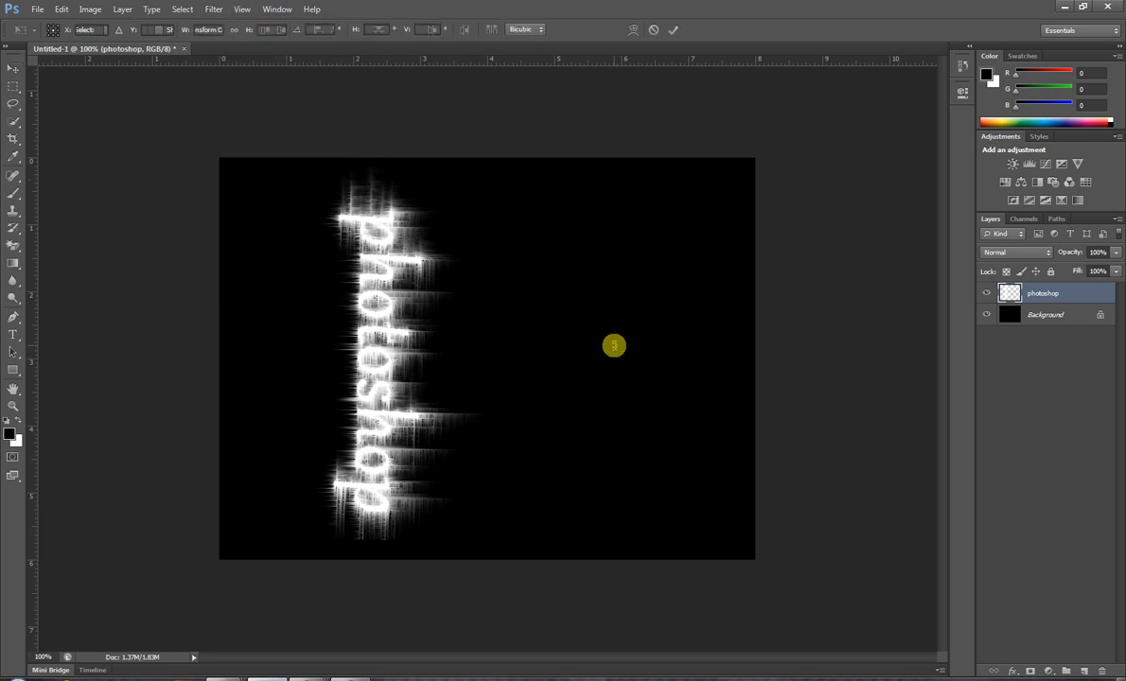
left_click_drag(299, 154, 224, 438)
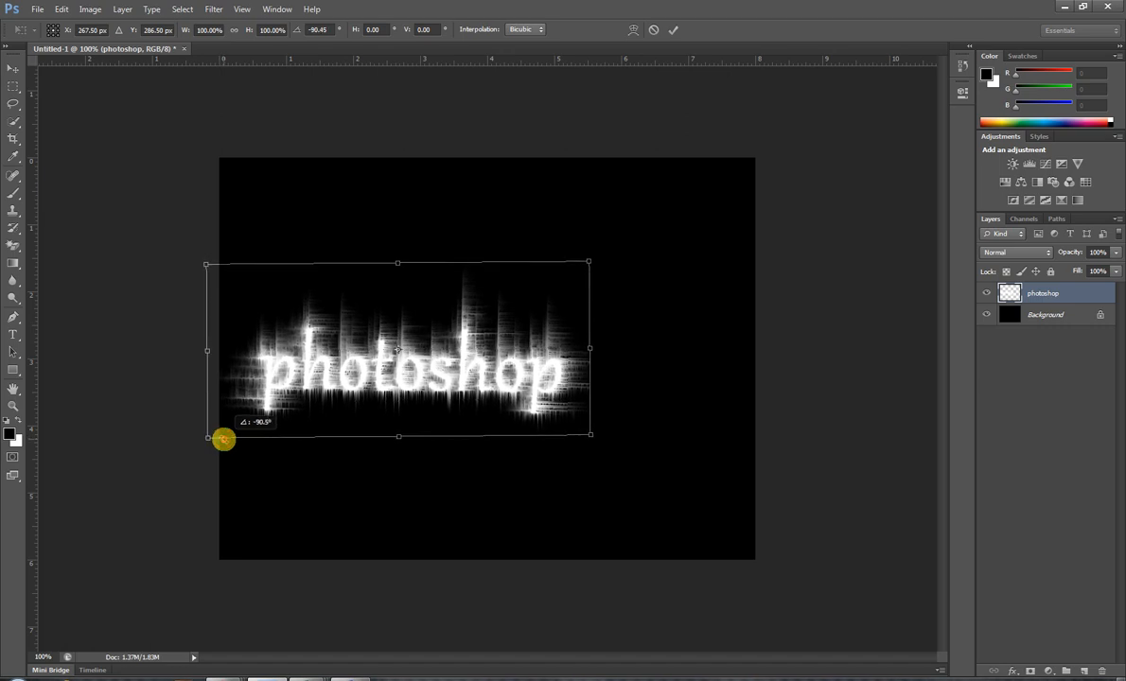
left_click_drag(535, 372, 626, 364)
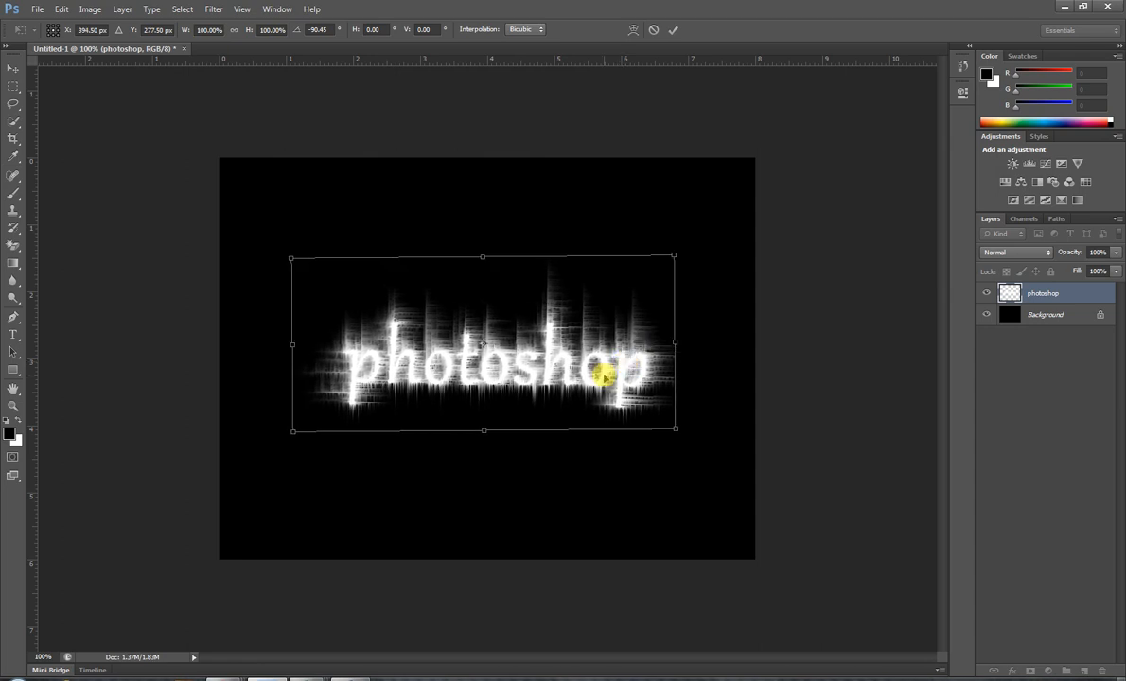
key("Return")
Convert the image to Grayscale mode, flattening the layers and discarding the color information
left_click(90, 8)
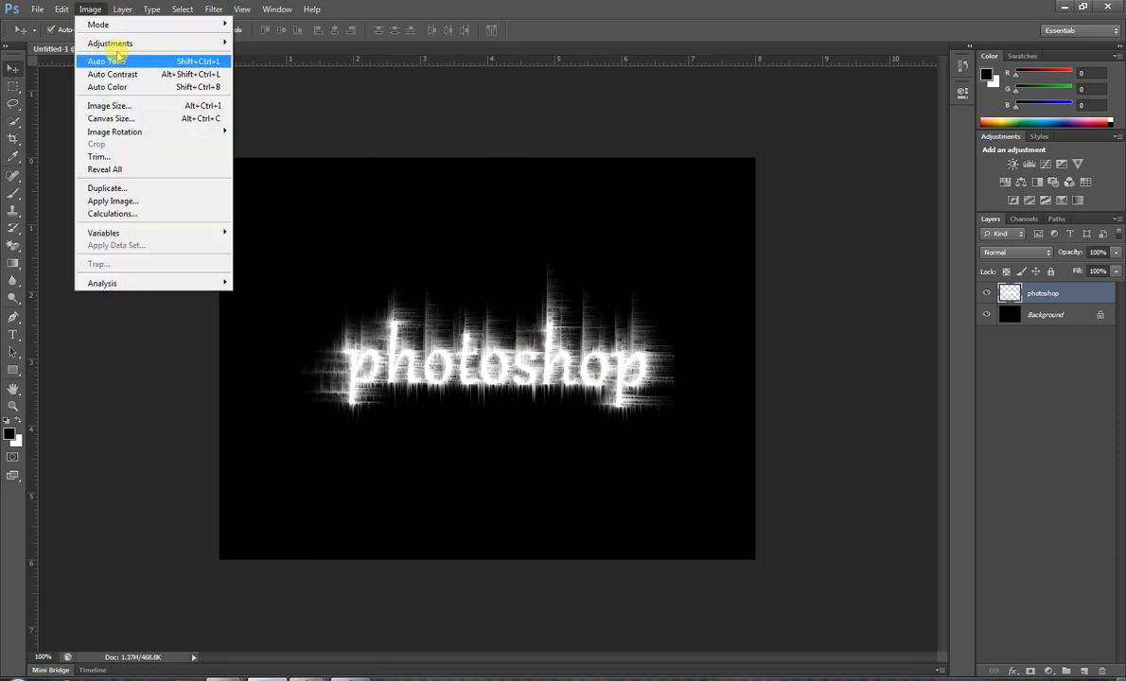
mouse_move(213, 25)
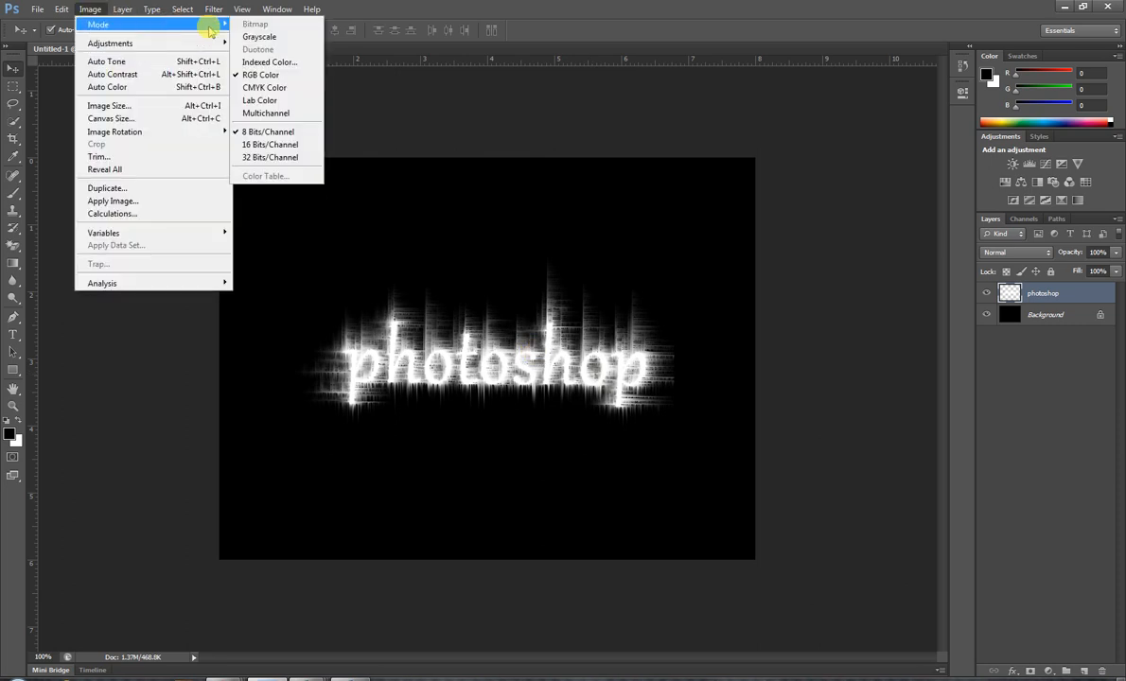
left_click(258, 36)
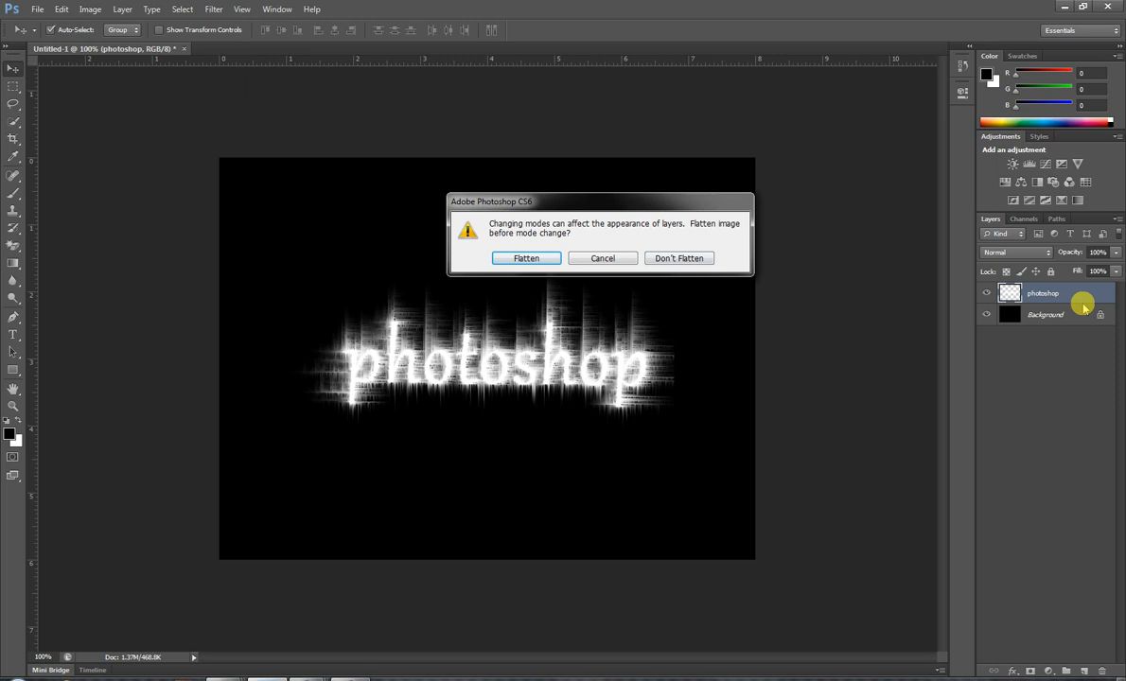
left_click(525, 258)
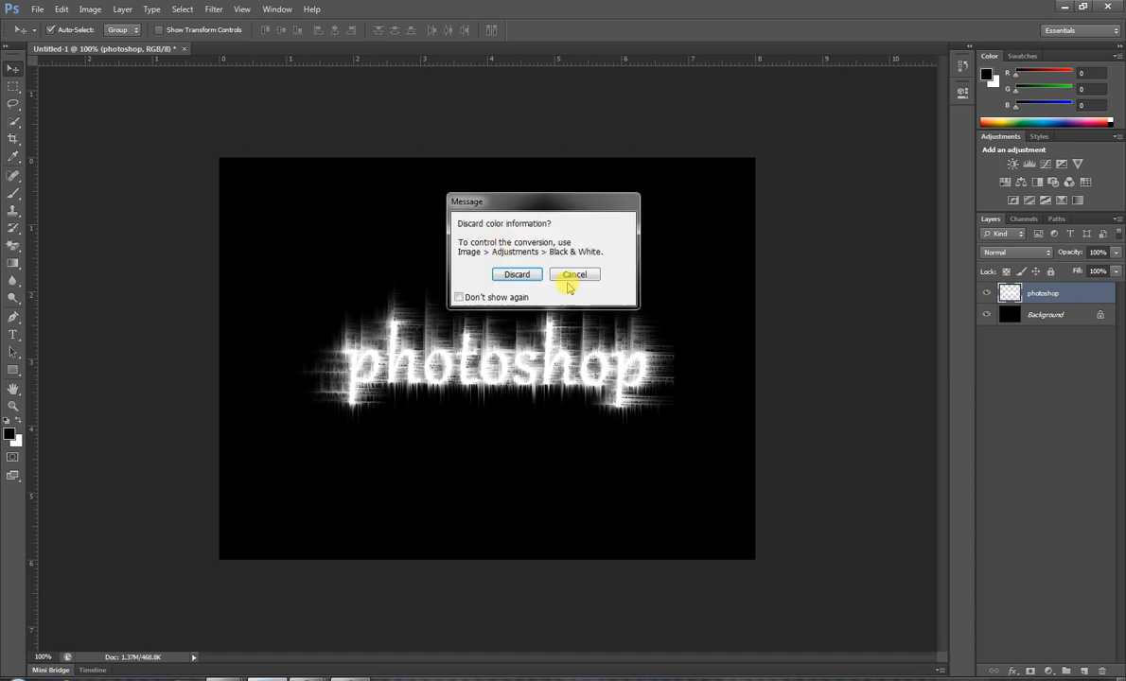
left_click(519, 274)
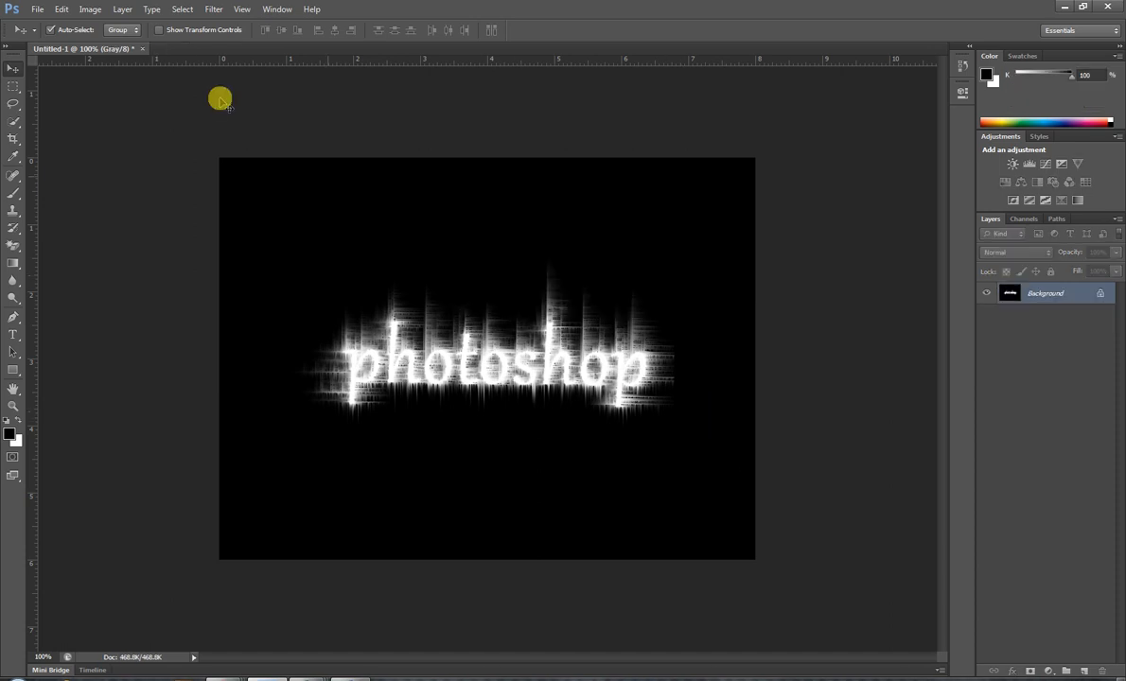
Change the flattened grayscale image's color mode to Indexed Color
left_click(95, 9)
mouse_move(209, 24)
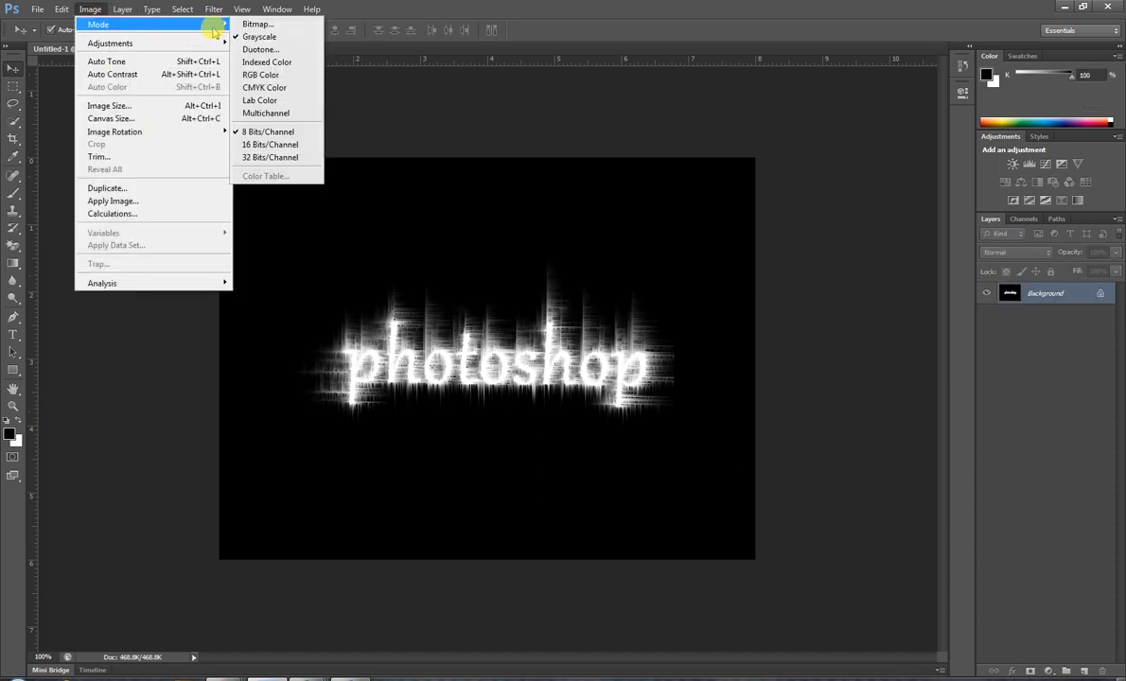
left_click(282, 64)
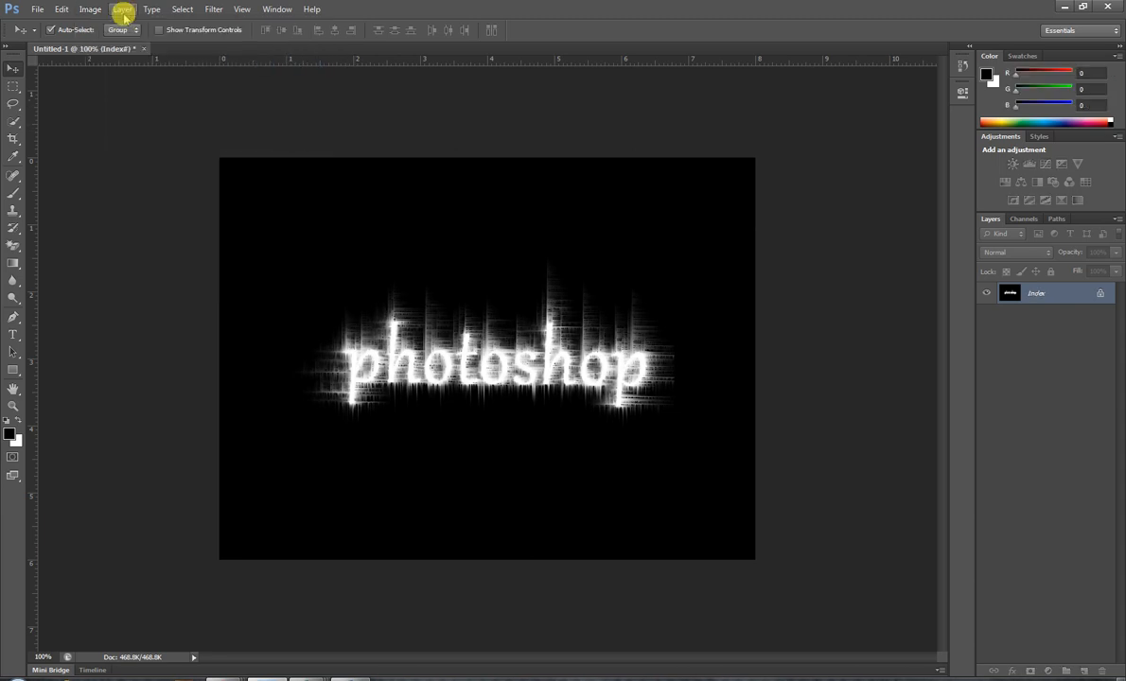
Apply the Black Body color table to the indexed image to give the text fiery colors
left_click(89, 10)
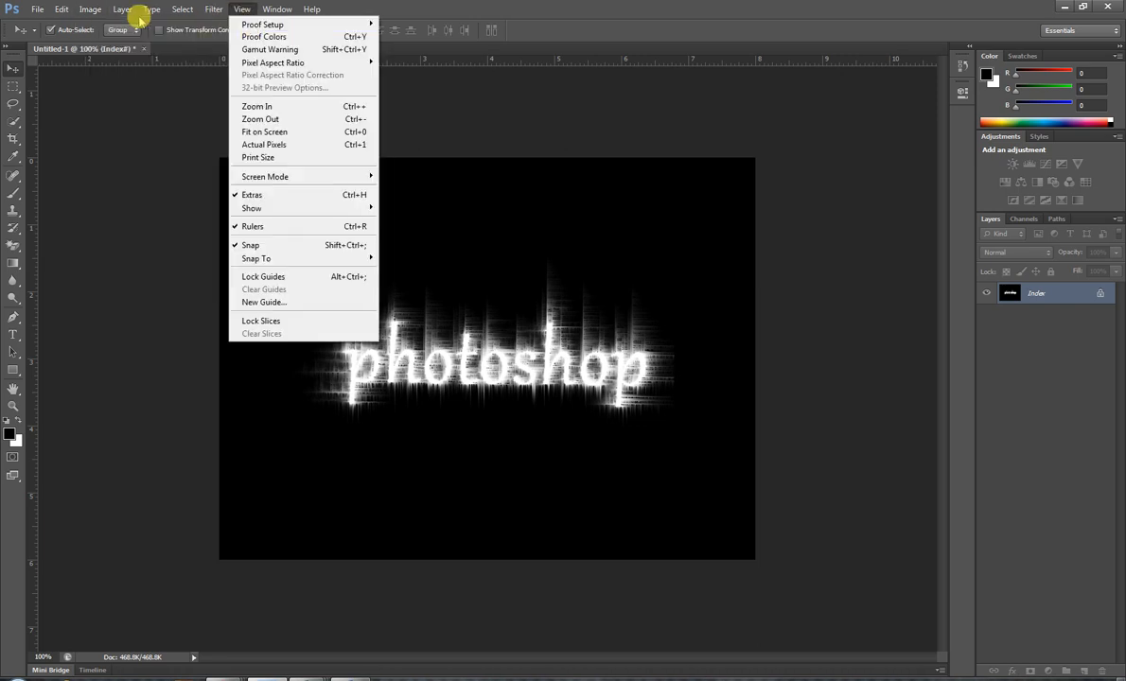
mouse_move(152, 34)
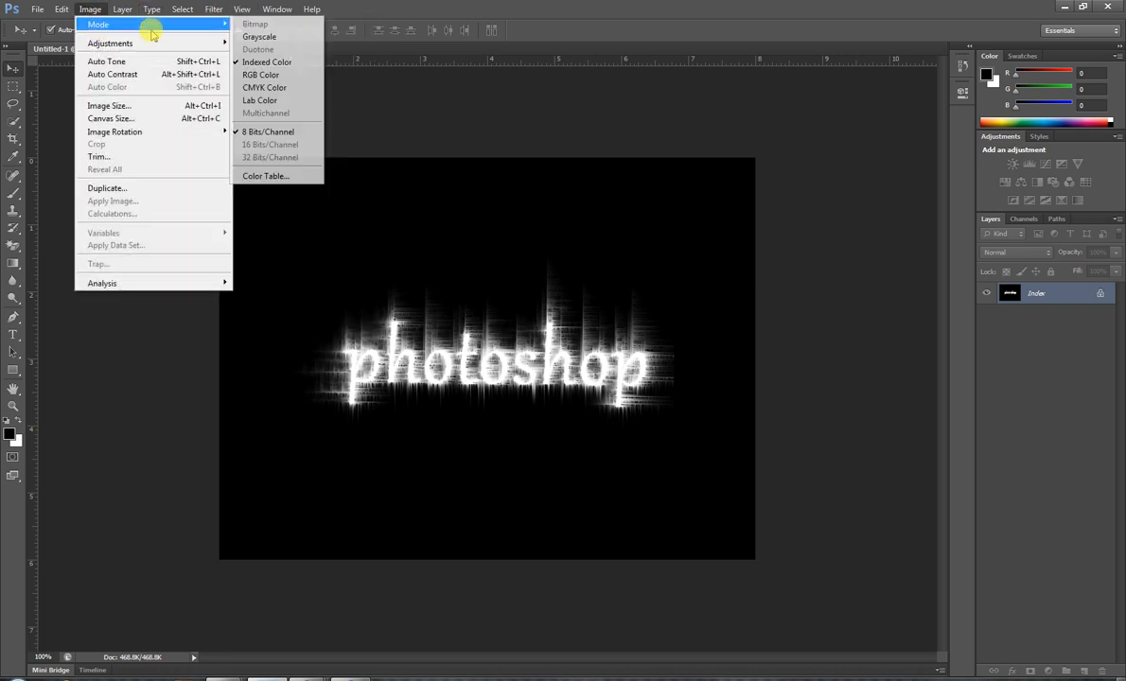
left_click(282, 178)
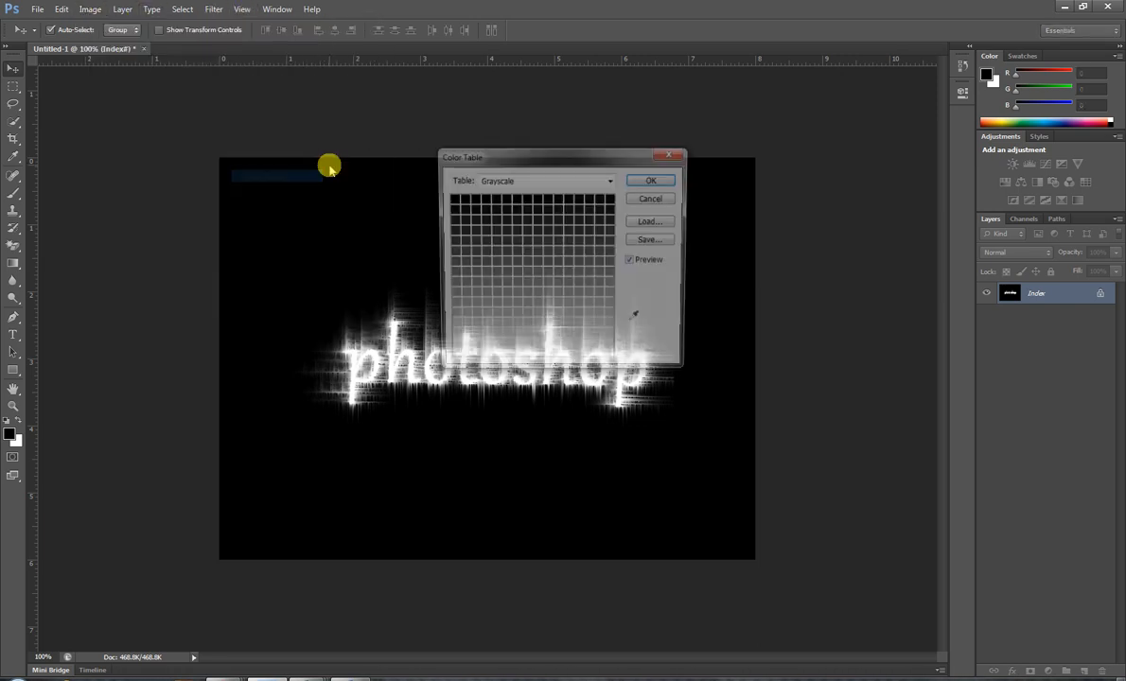
left_click(610, 180)
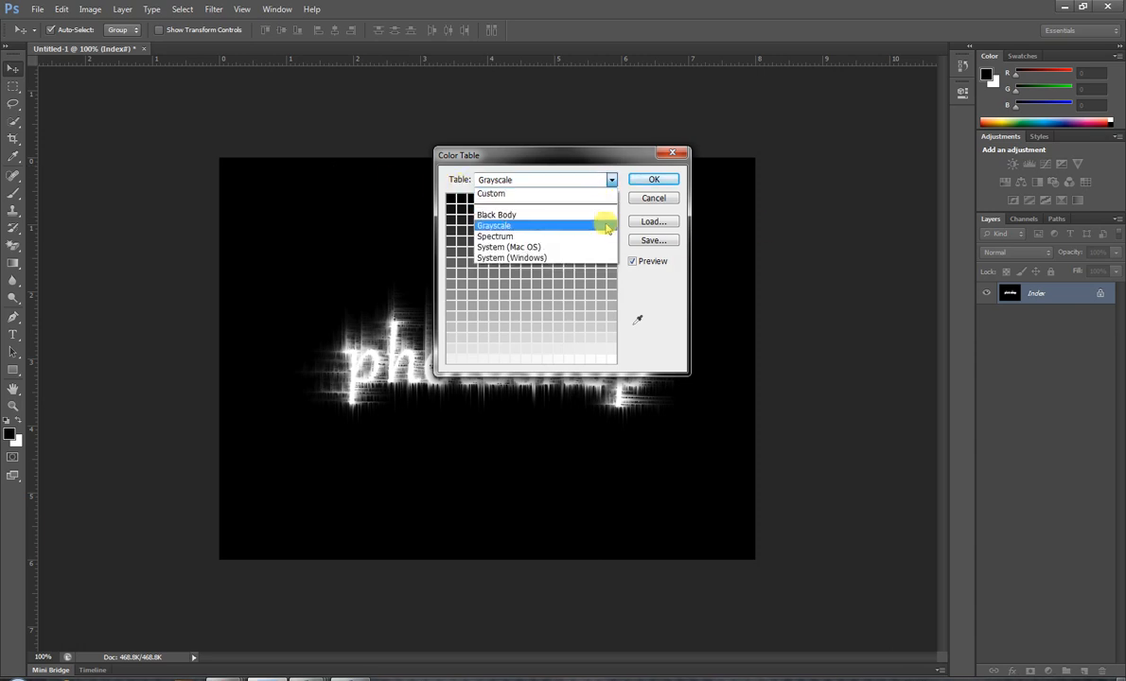
left_click(598, 214)
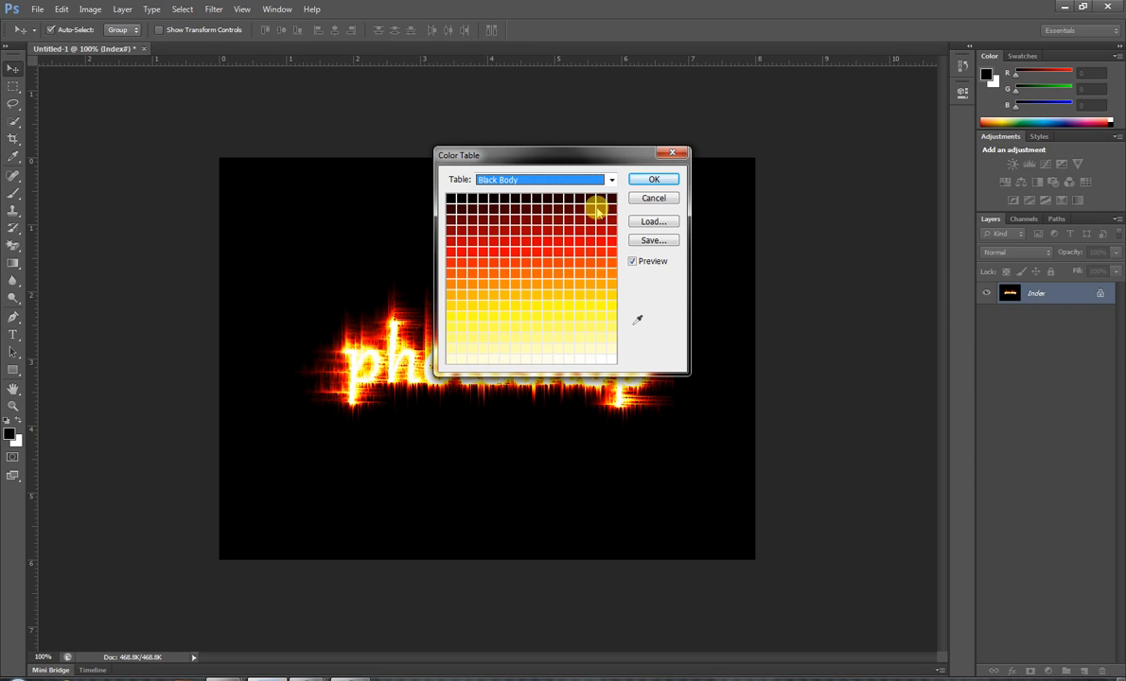
left_click(654, 180)
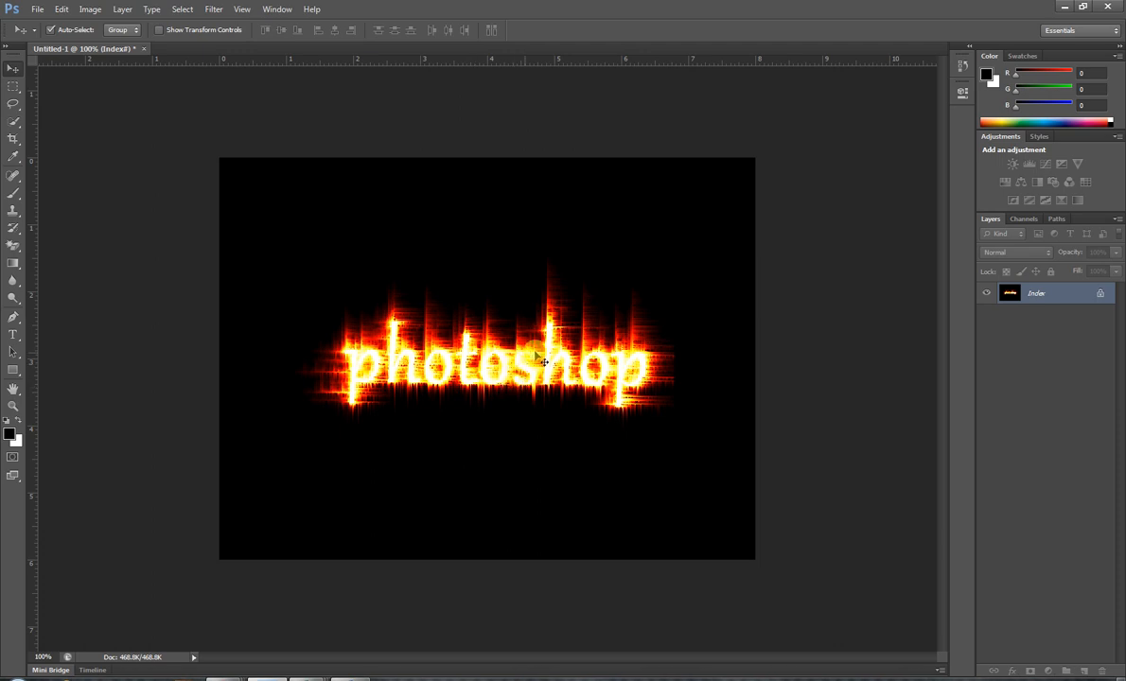
Select the first "h" of "photoshop" with the Magic Wand tool, fill it with black and deselect it
left_click(13, 106)
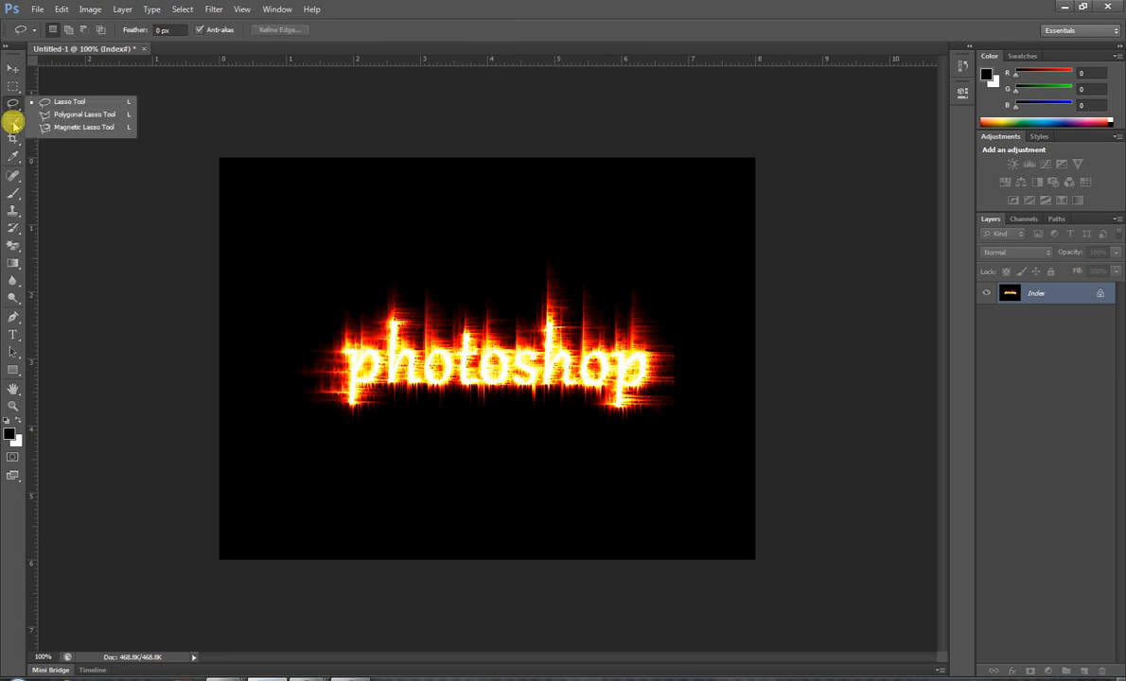
left_click(13, 123)
left_click(13, 123)
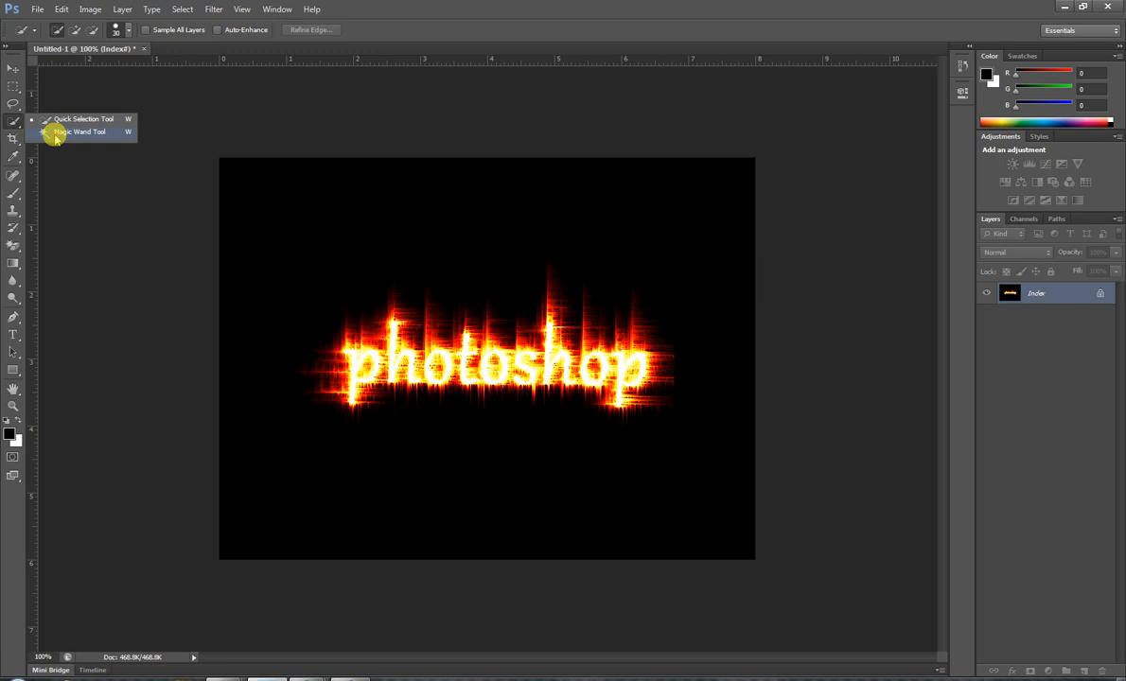
left_click(57, 133)
left_click(370, 341)
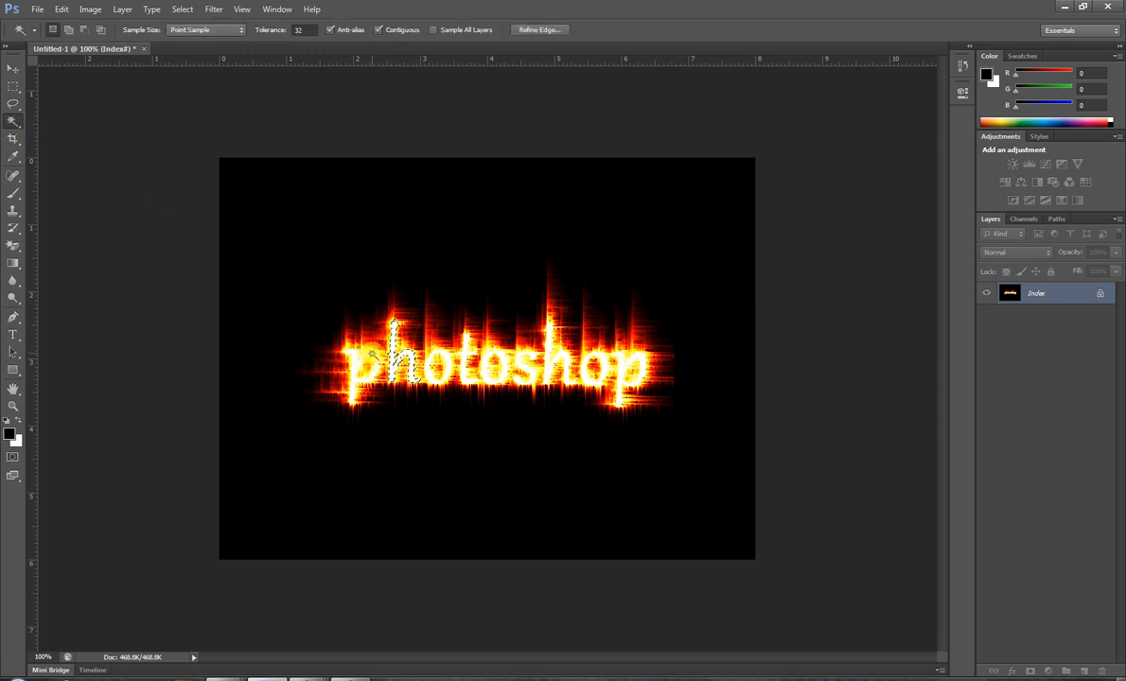
key("alt+BackSpace")
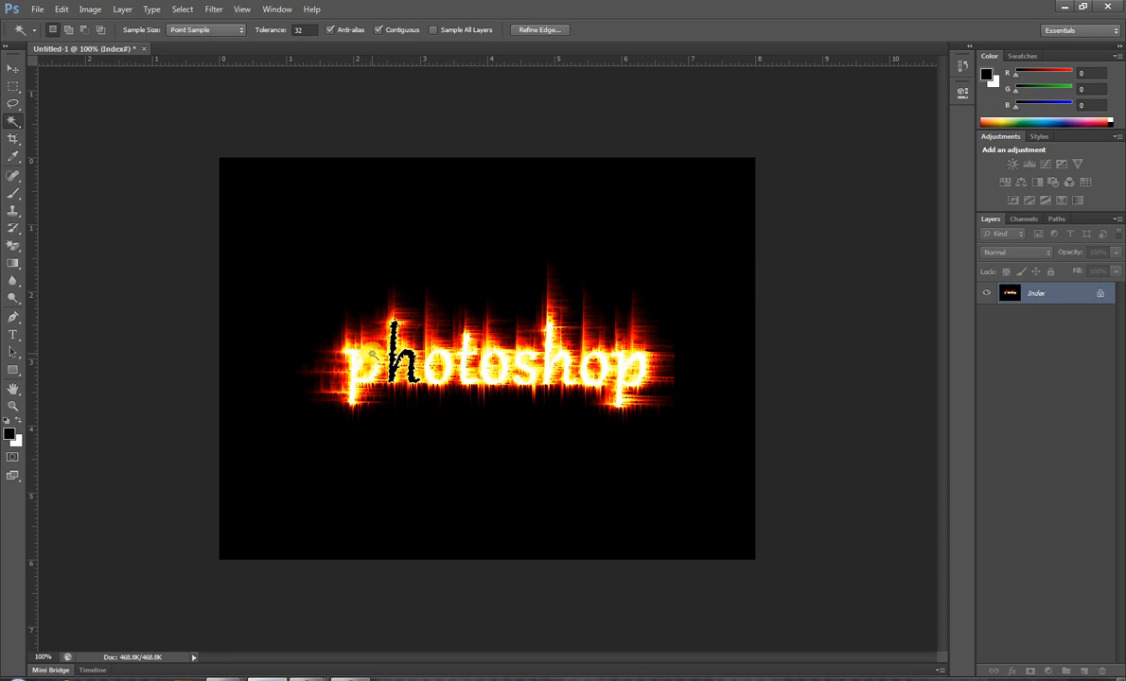
key("ctrl+d")
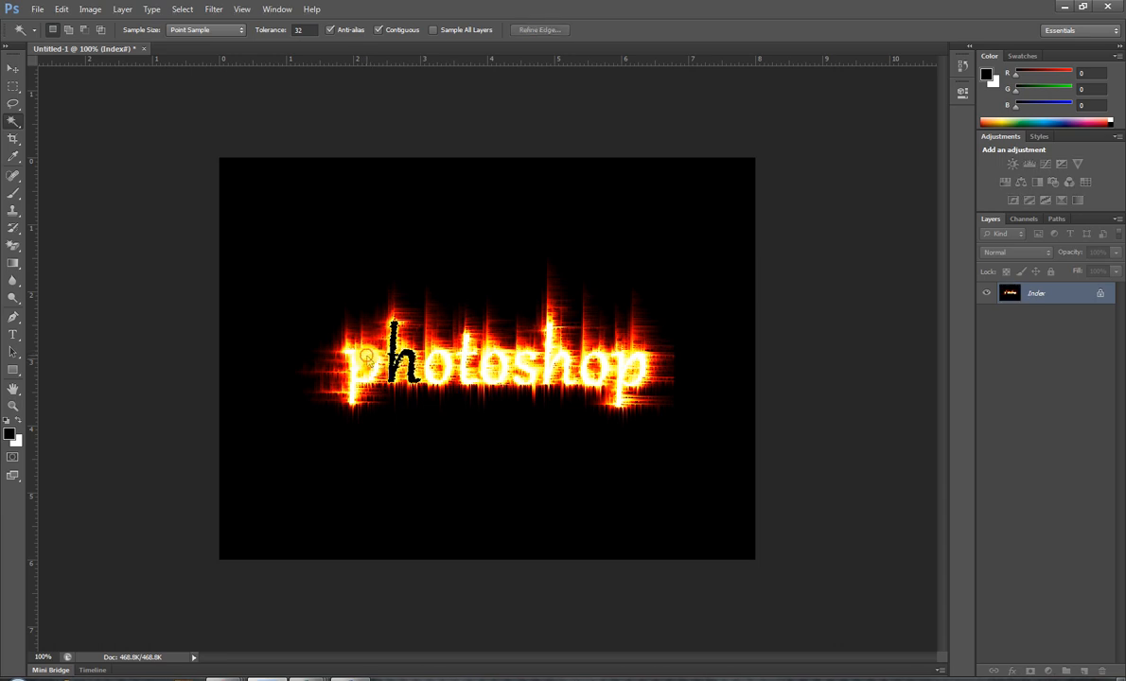
Select the first "p", the first "o" and the "t" one by one and fill each with black, swapping foreground and background colors
left_click(368, 357)
key("alt+BackSpace")
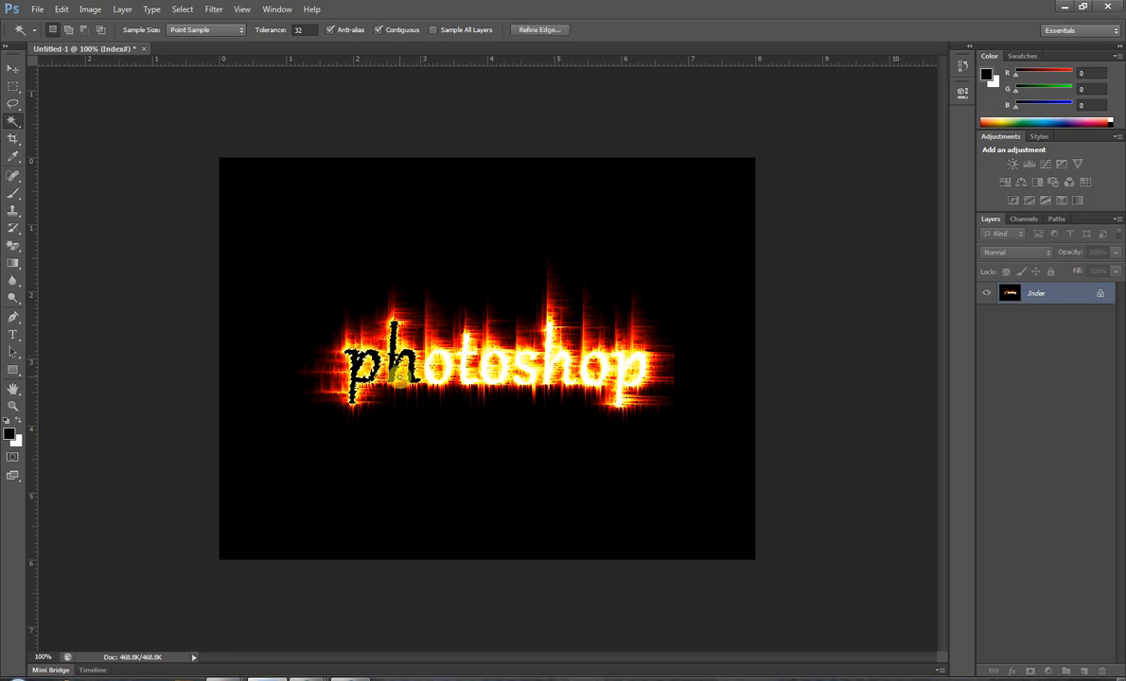
left_click(435, 369)
key("alt+BackSpace")
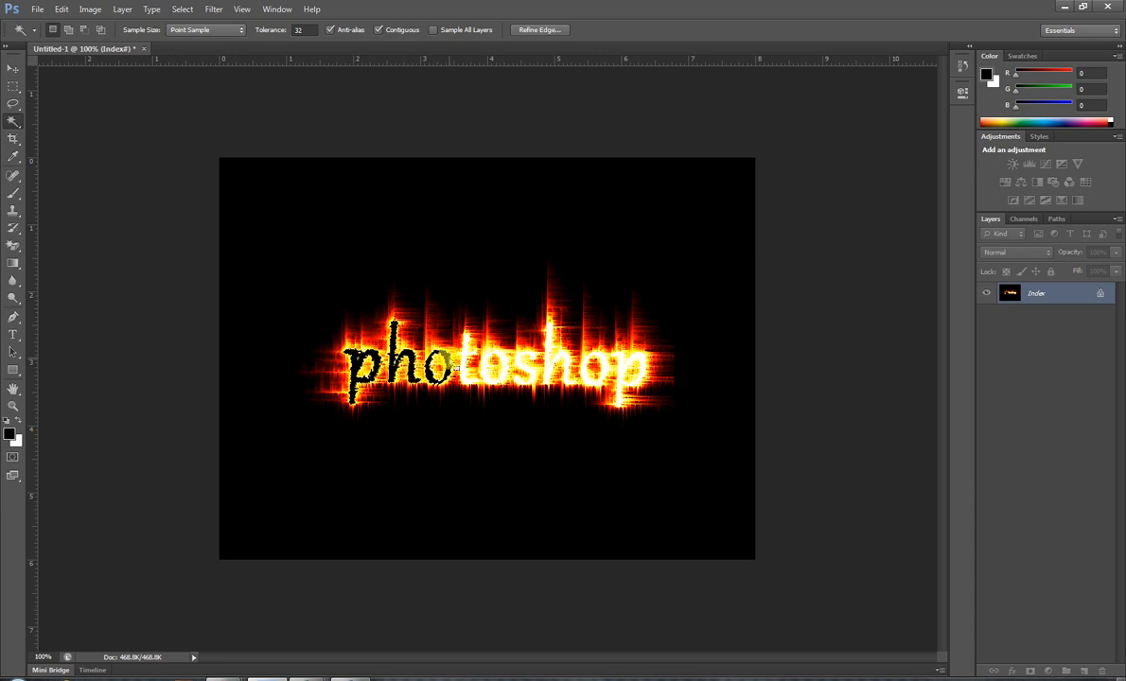
left_click(469, 362)
key("x")
key("ctrl+BackSpace")
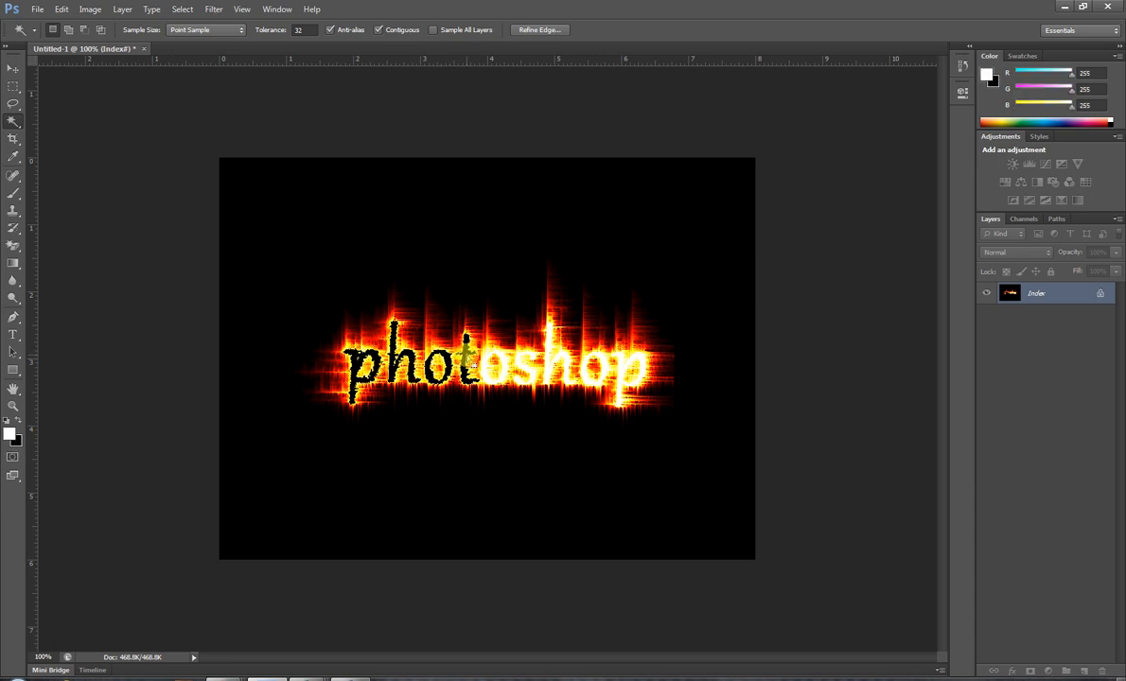
Fill the remaining letters "oshop" with the black background color one by one, and clear the selection
left_click(487, 352)
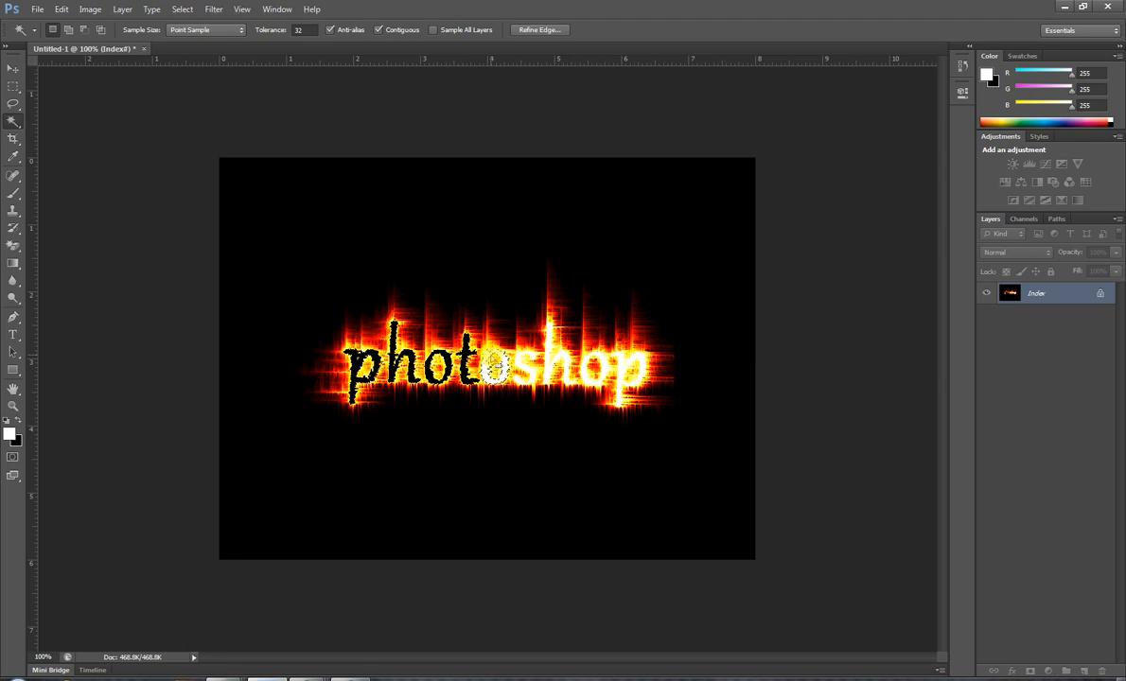
key("ctrl+BackSpace")
left_click(279, 429)
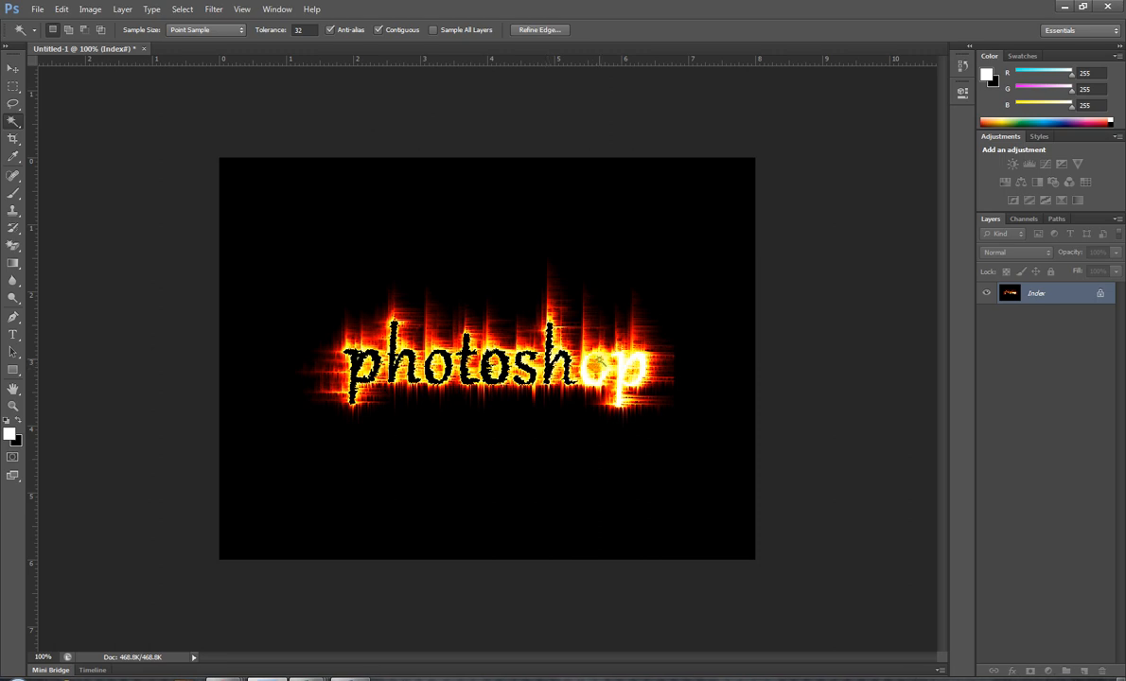
left_click(604, 360)
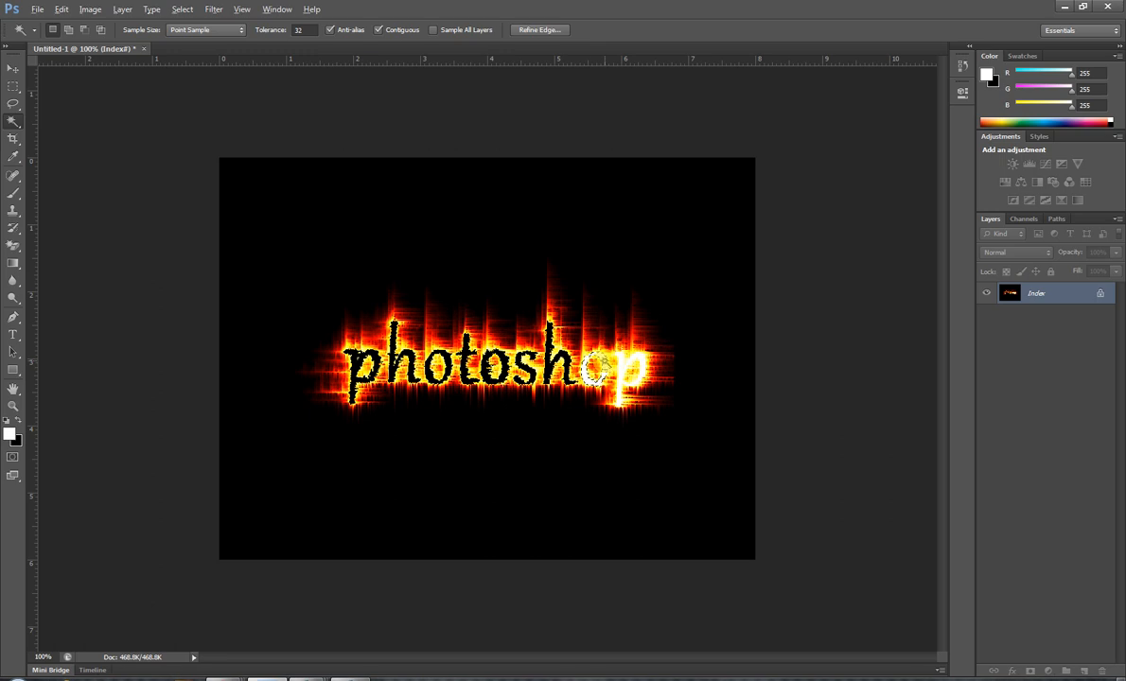
key("Delete")
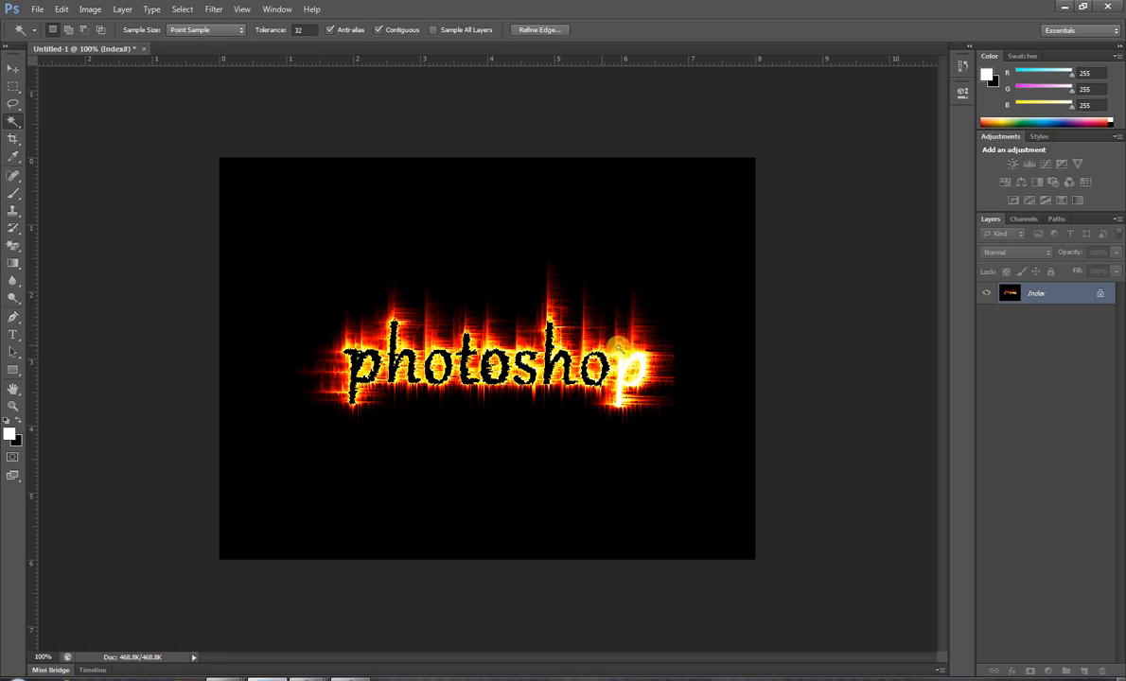
left_click(639, 363)
key("Delete")
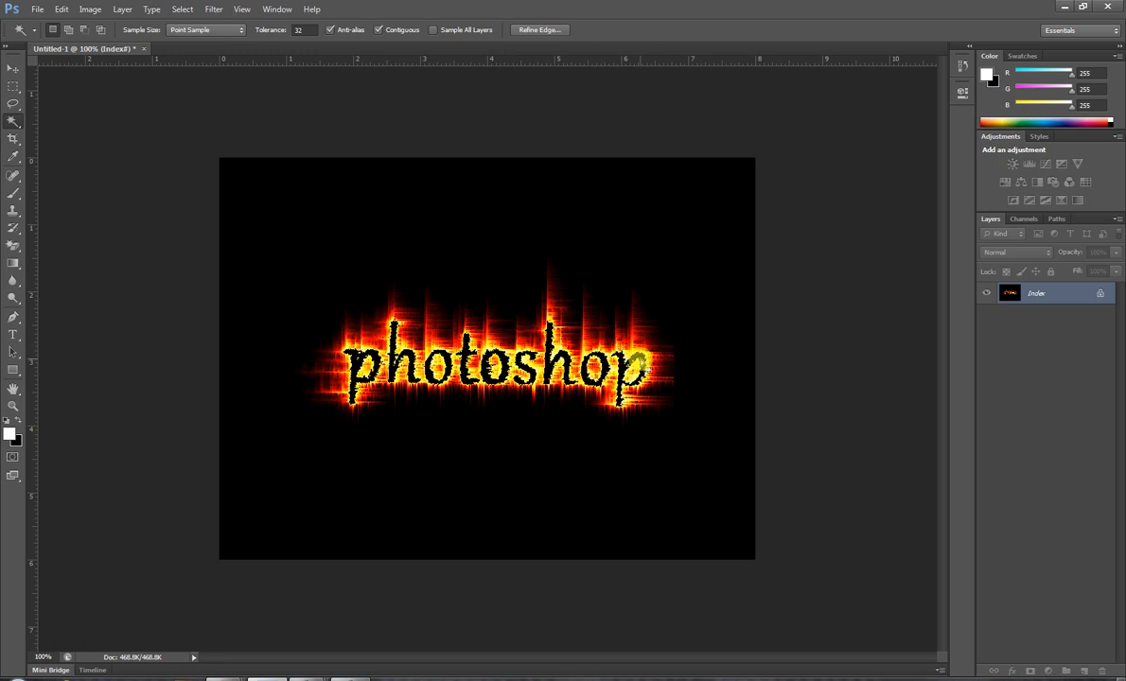
key("ctrl+d")
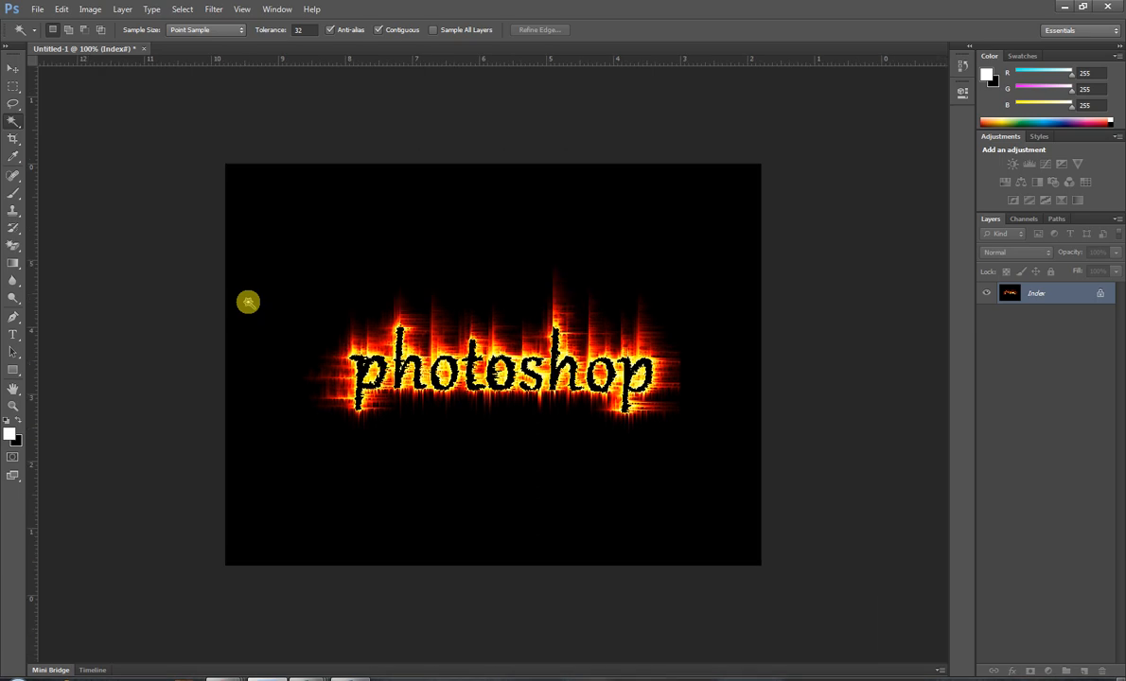
Preview the finished fire text in full-screen mode and return to the standard screen view
key("f")
key("f")
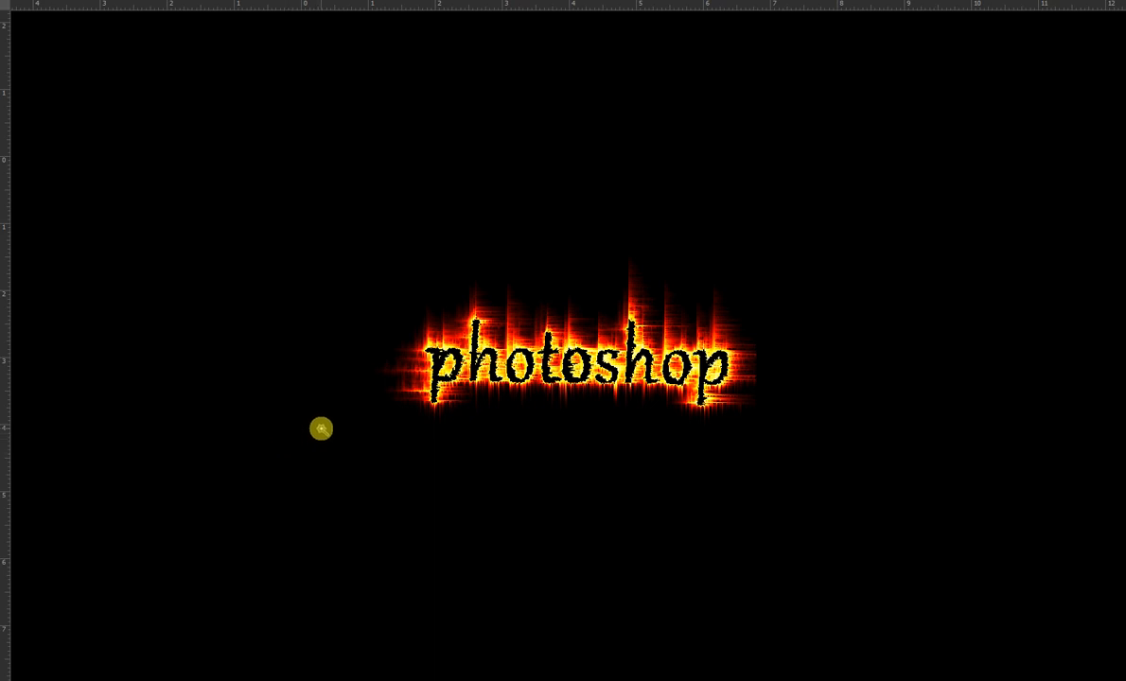
key("f")
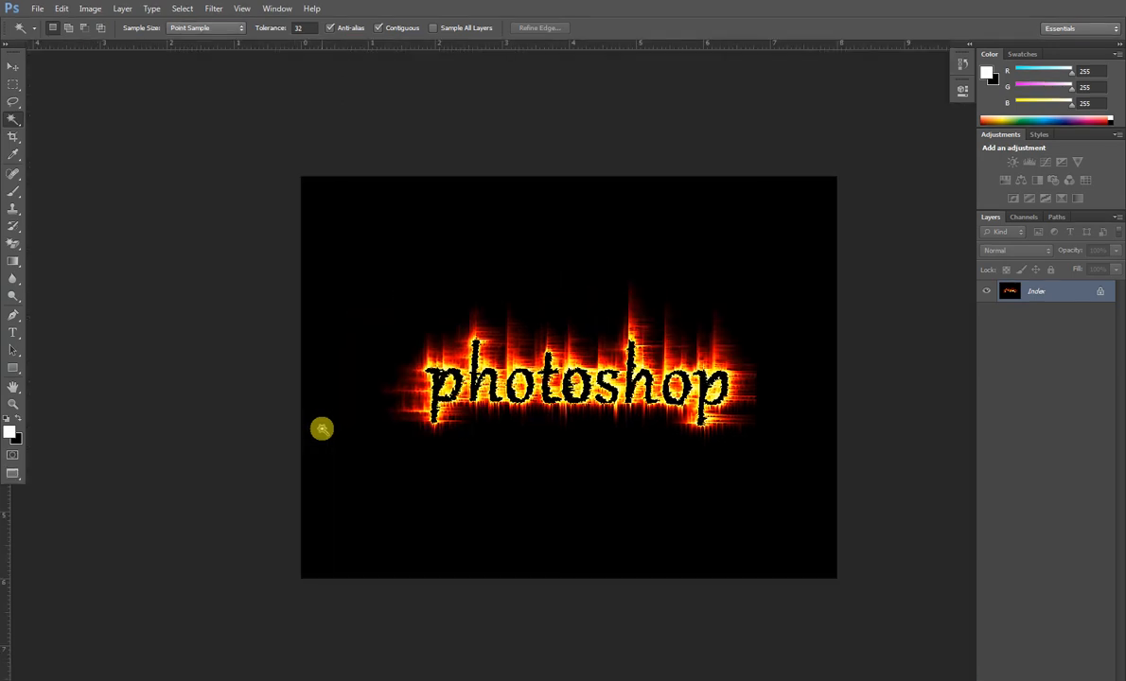
key("f")
key("f")
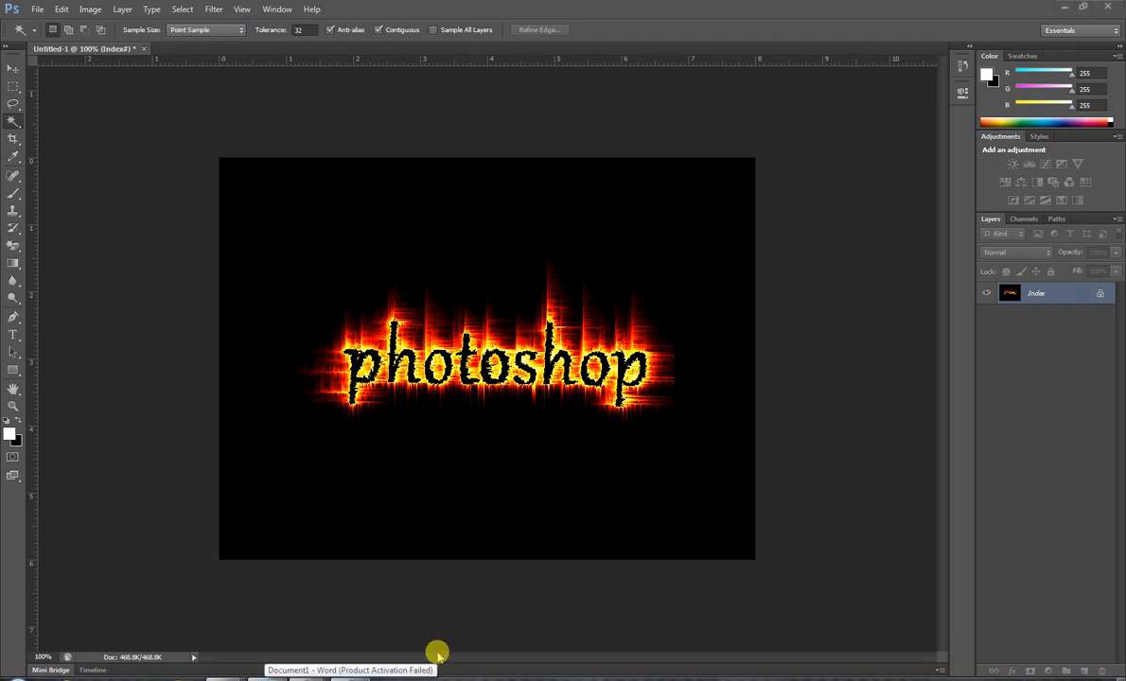
Switch to the Chrome window showing the YouTube channel's uploaded videos
mouse_move(225, 678)
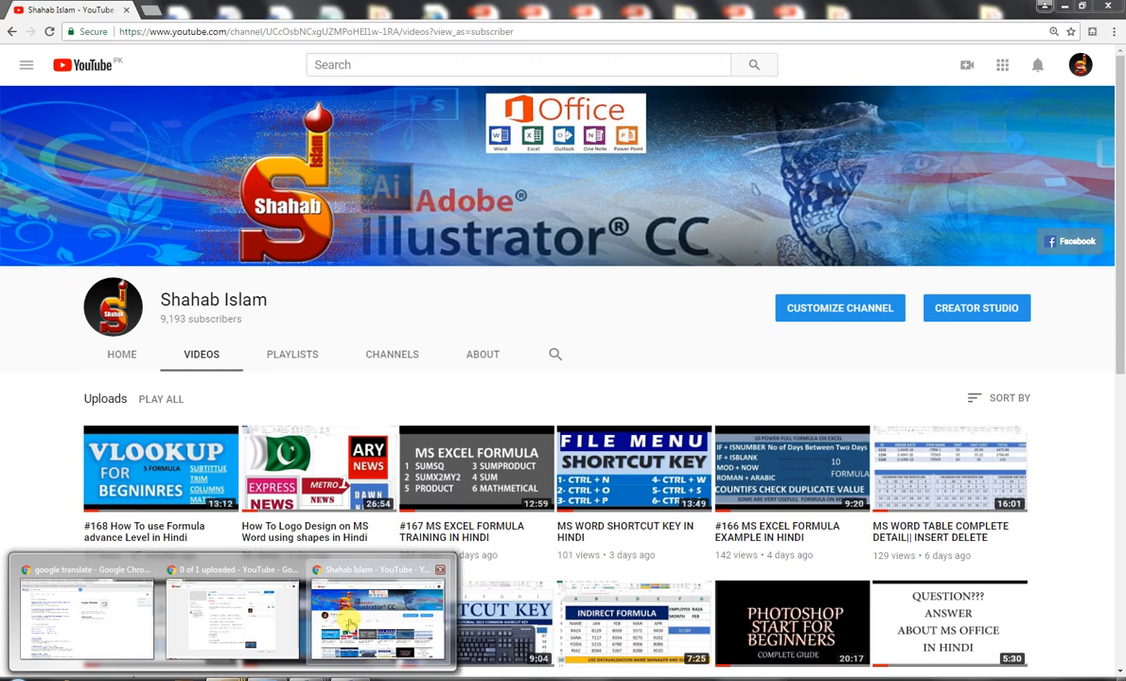
left_click(339, 596)
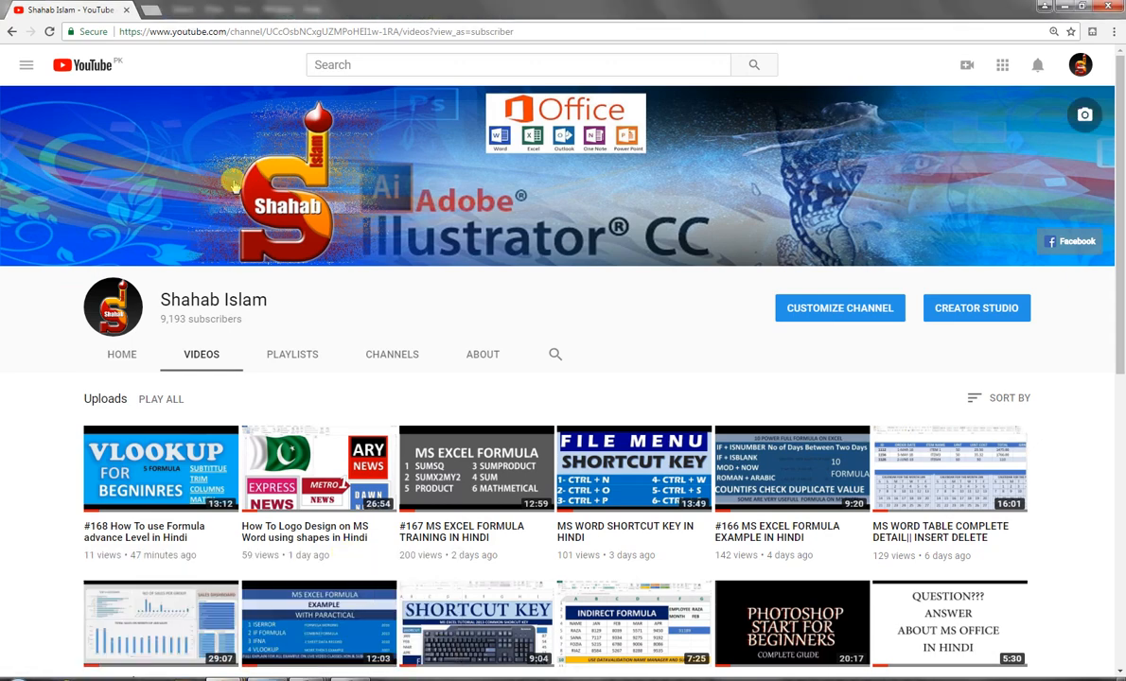